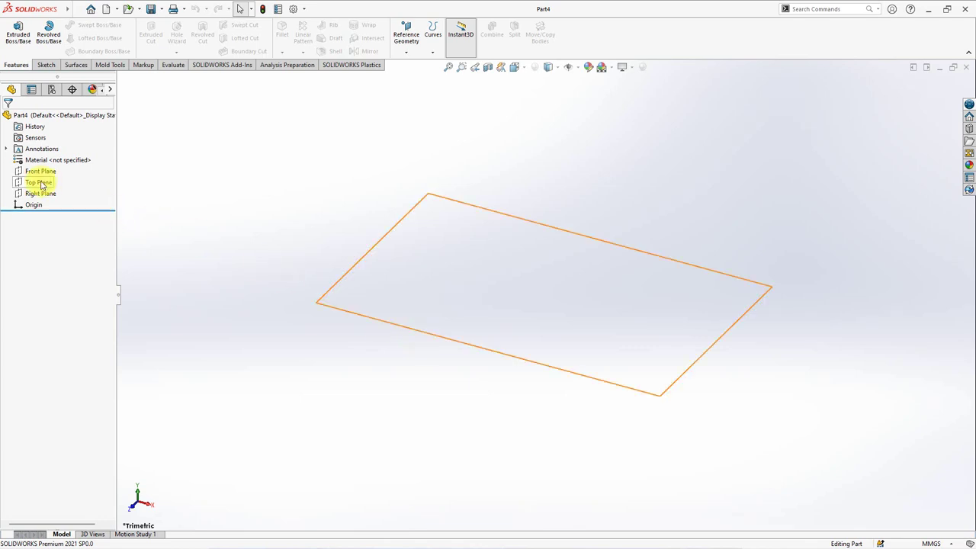
Start a Front Plane sketch and draw the bottom edge, rim and flange top from the origin
click(34, 171)
click(29, 157)
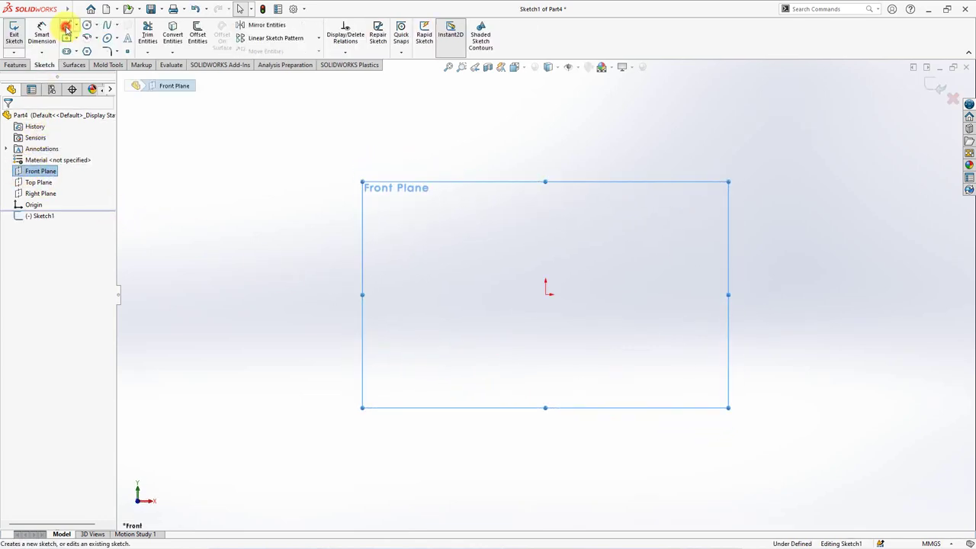
click(66, 26)
click(546, 294)
click(665, 294)
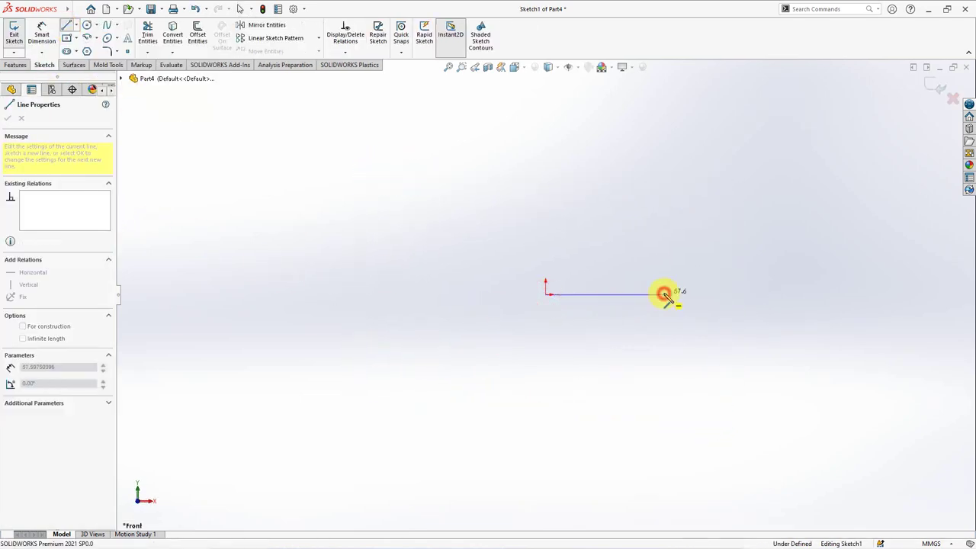
click(664, 272)
click(587, 272)
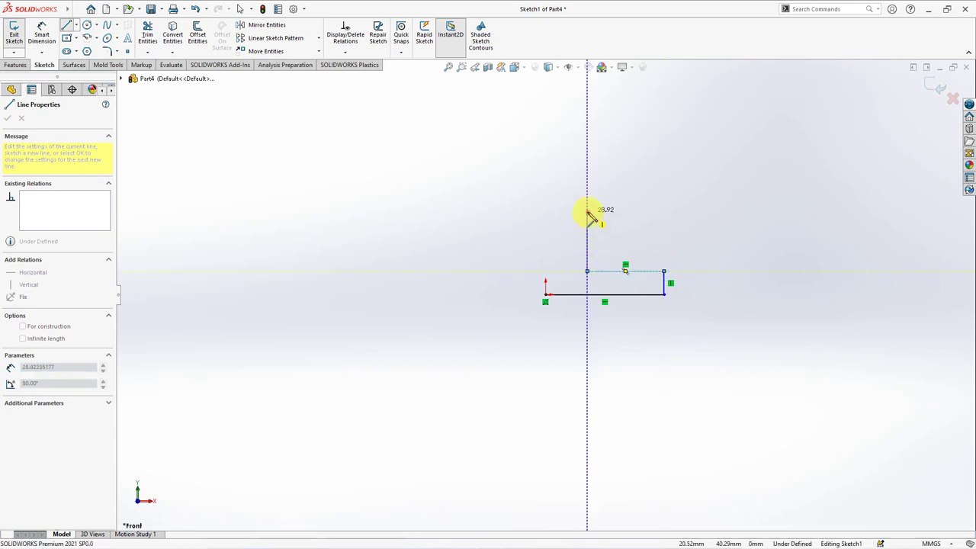
Draw the boss sides, boss top and inner step, closing the outline back at the origin
click(587, 212)
click(567, 212)
click(567, 246)
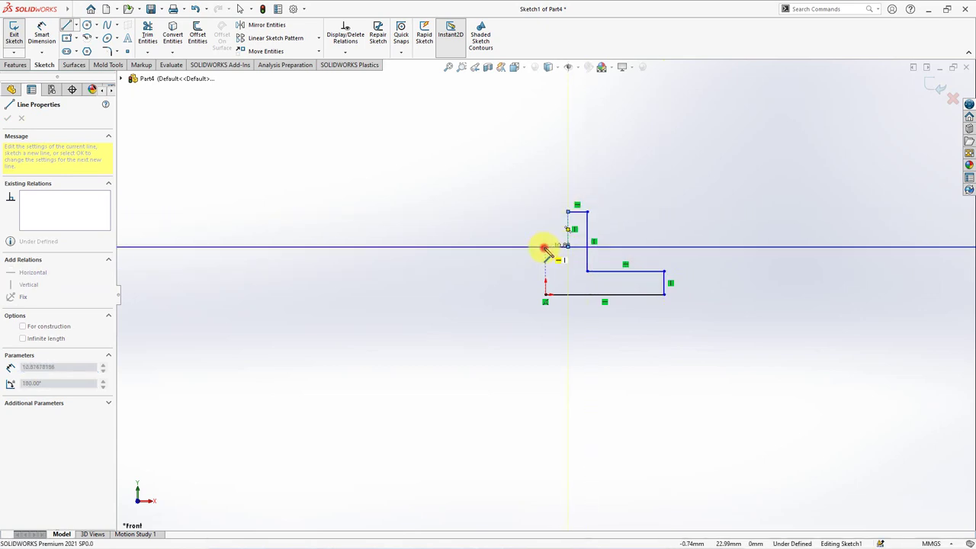
click(546, 245)
click(546, 294)
key(Escape)
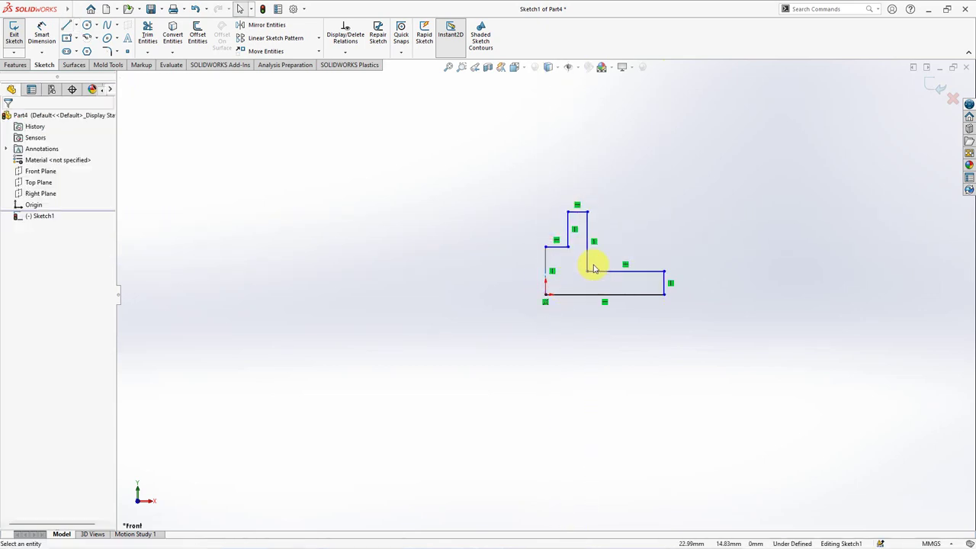
Dimension the profile's overall width to 41.5 mm
click(42, 35)
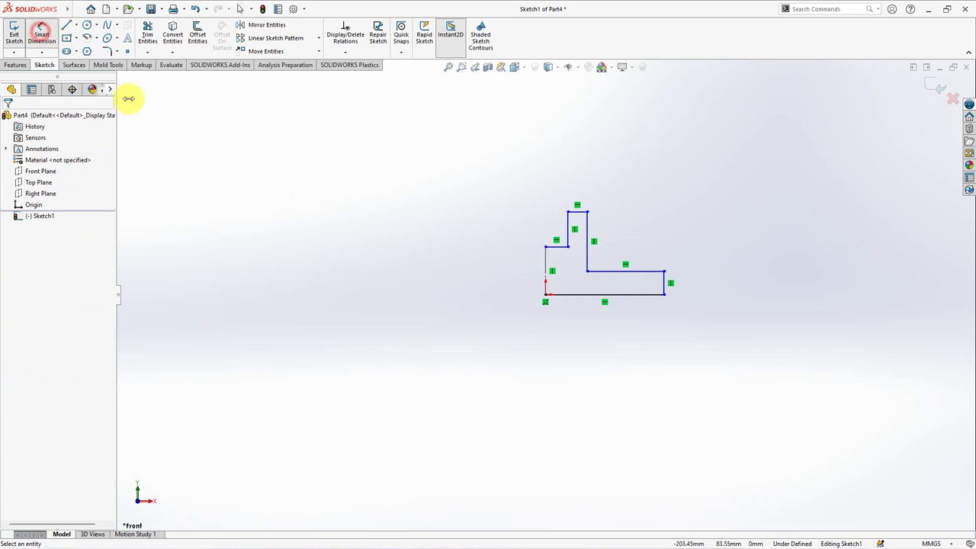
click(666, 291)
click(545, 266)
click(540, 348)
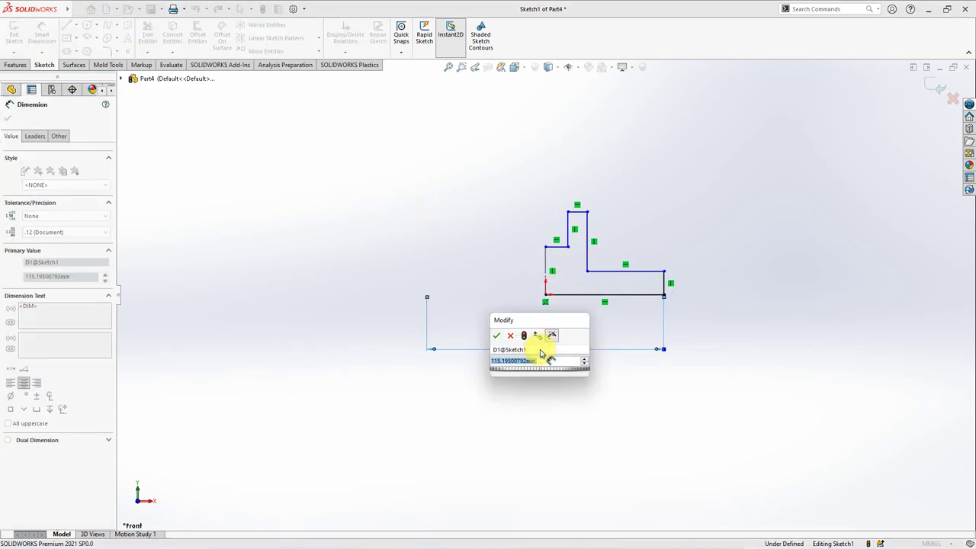
text(41.5)
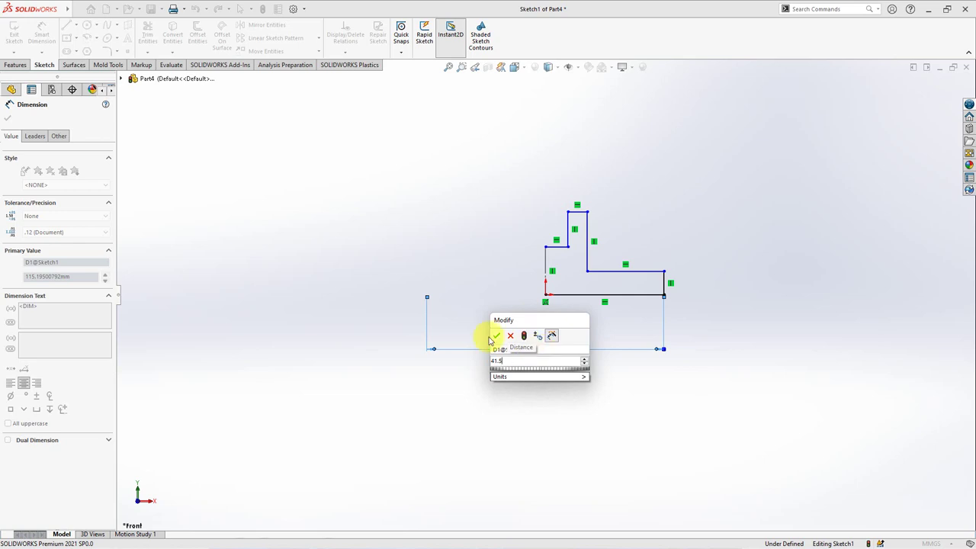
click(496, 336)
Dimension the boss edges to 8 mm and 12.5 mm
click(567, 237)
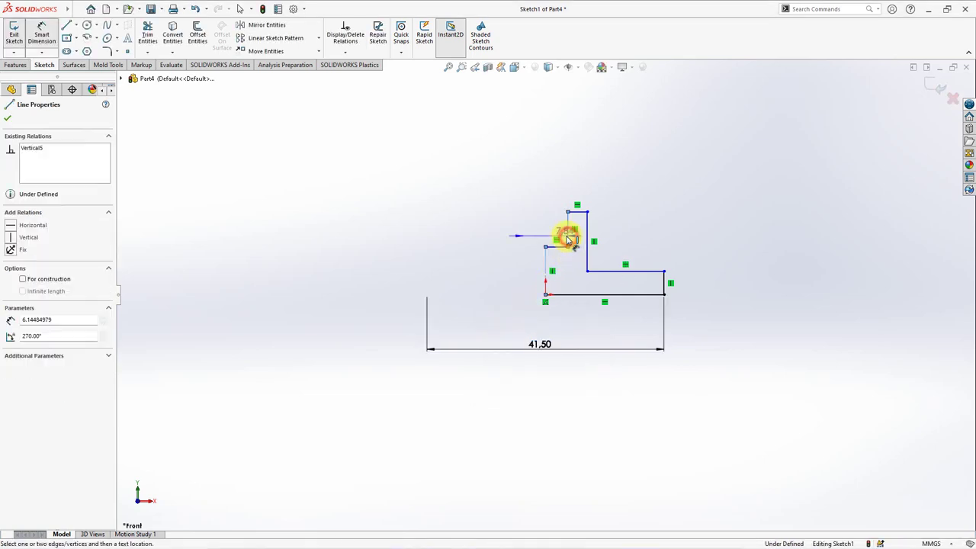
click(549, 192)
text(8)
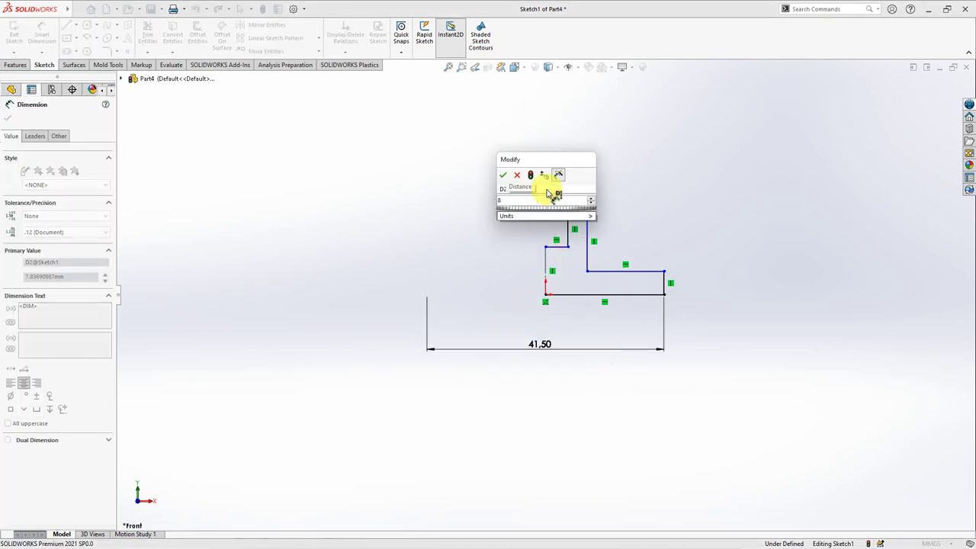
click(503, 174)
click(586, 221)
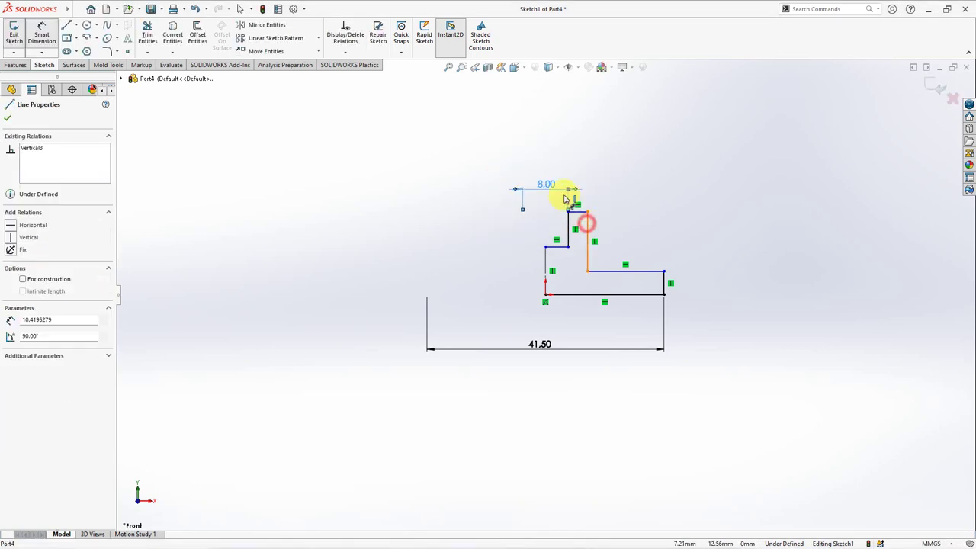
click(549, 169)
text(12.5)
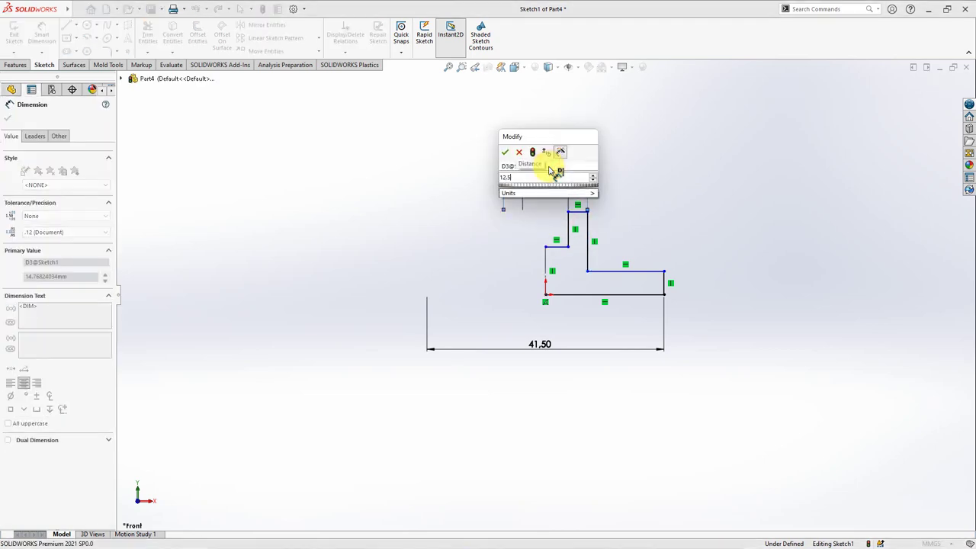
click(505, 153)
Set the flange thickness at the rim to 3 mm
right_click(474, 136)
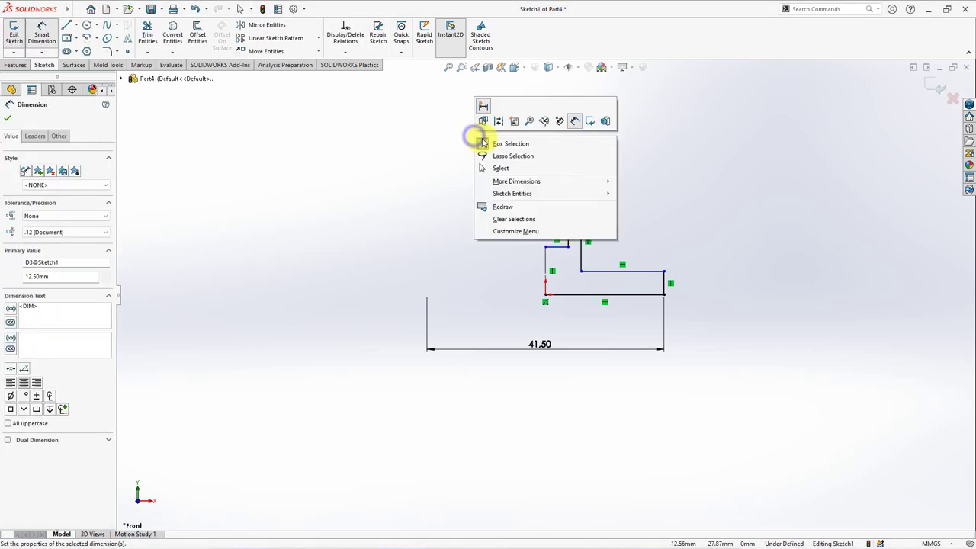
click(501, 168)
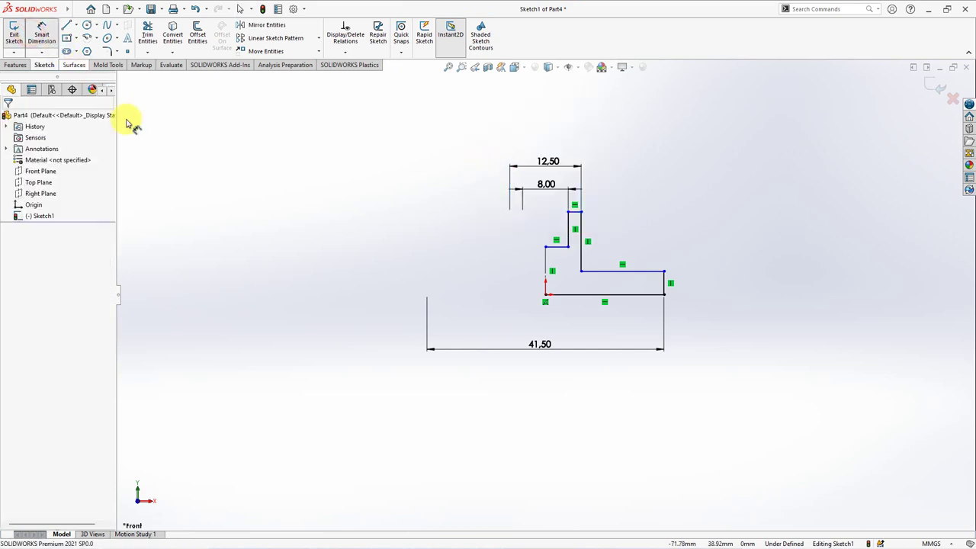
click(668, 287)
click(690, 286)
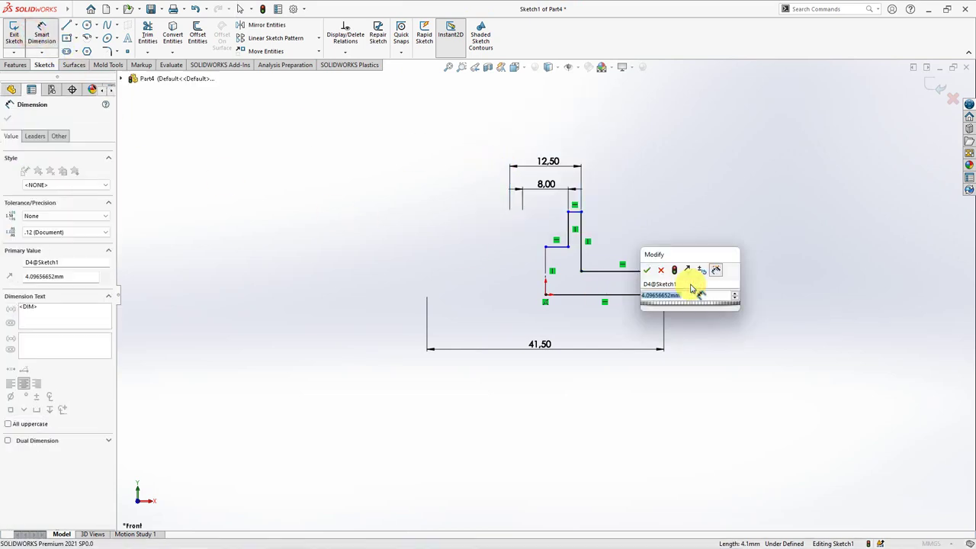
text(3)
click(647, 271)
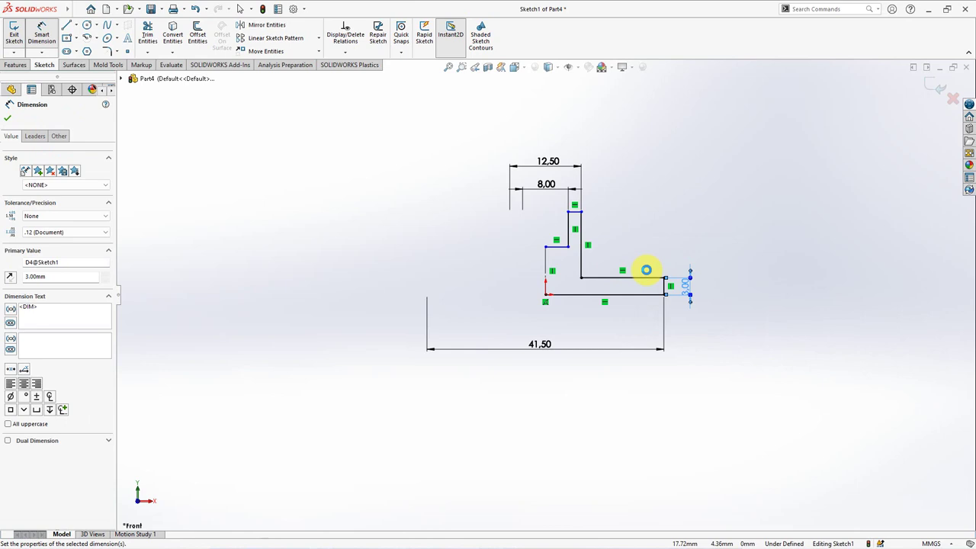
Add the 6 mm step height and 15.5 mm overall height dimensions
click(571, 238)
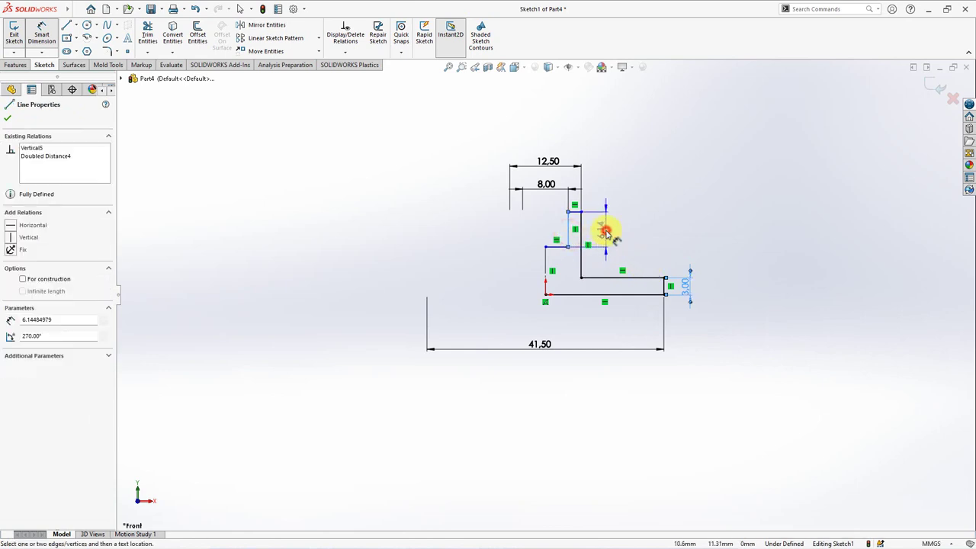
click(607, 233)
text(6.00mm)
click(562, 217)
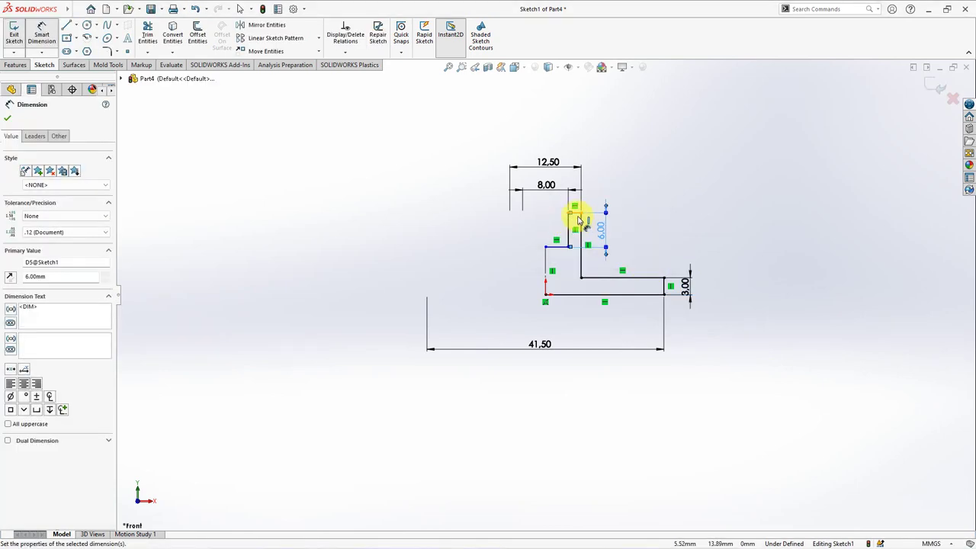
click(646, 294)
click(725, 266)
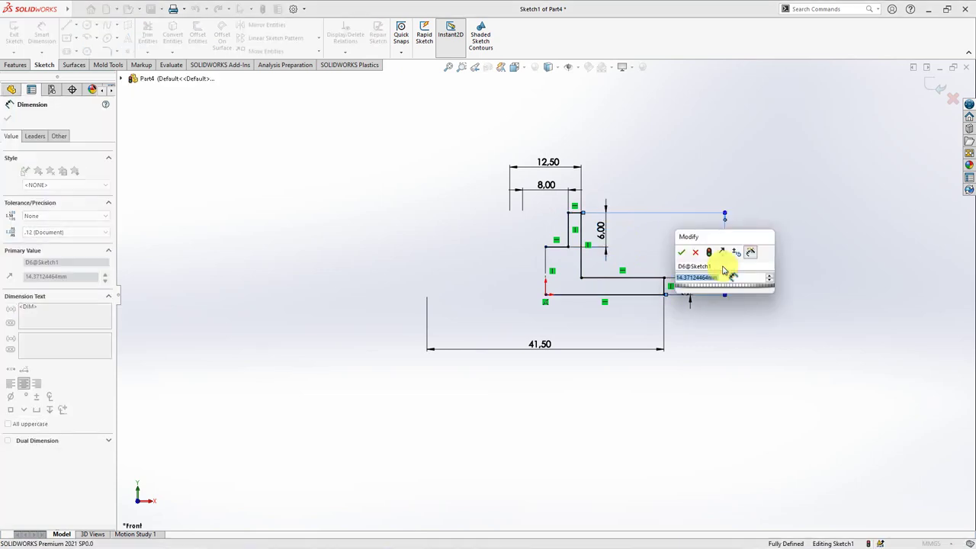
text(15.5)
key(Return)
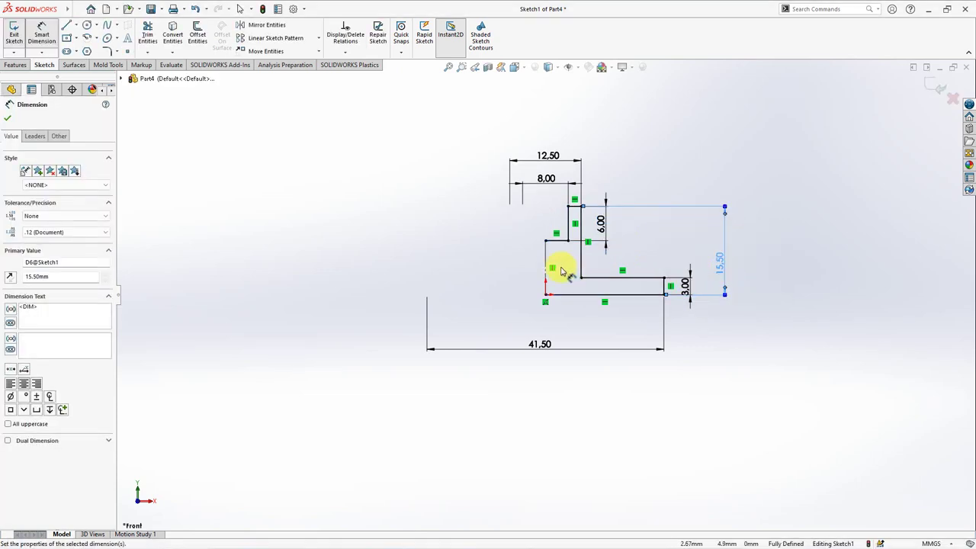
click(9, 118)
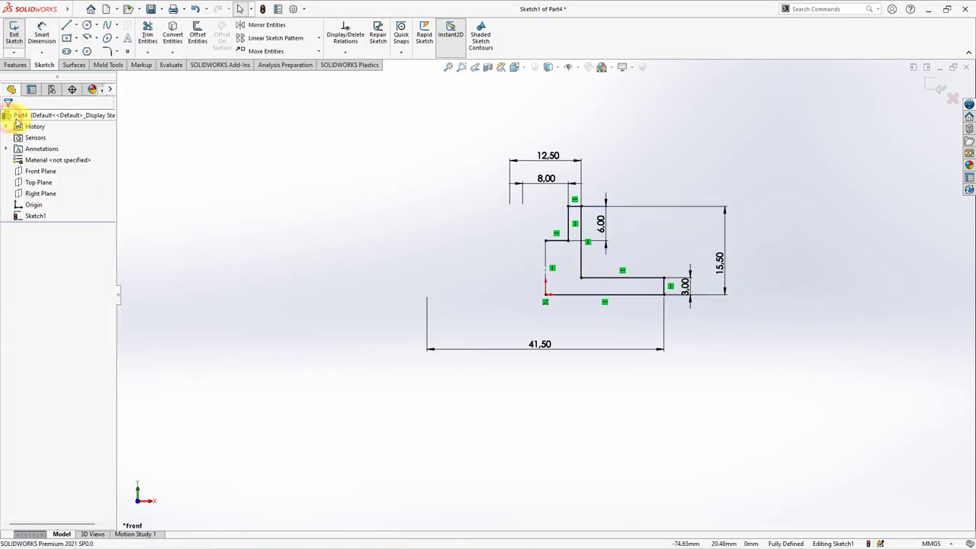
click(17, 69)
Revolve the auto-closed profile 360° into the flanged disc with hollow boss
click(48, 40)
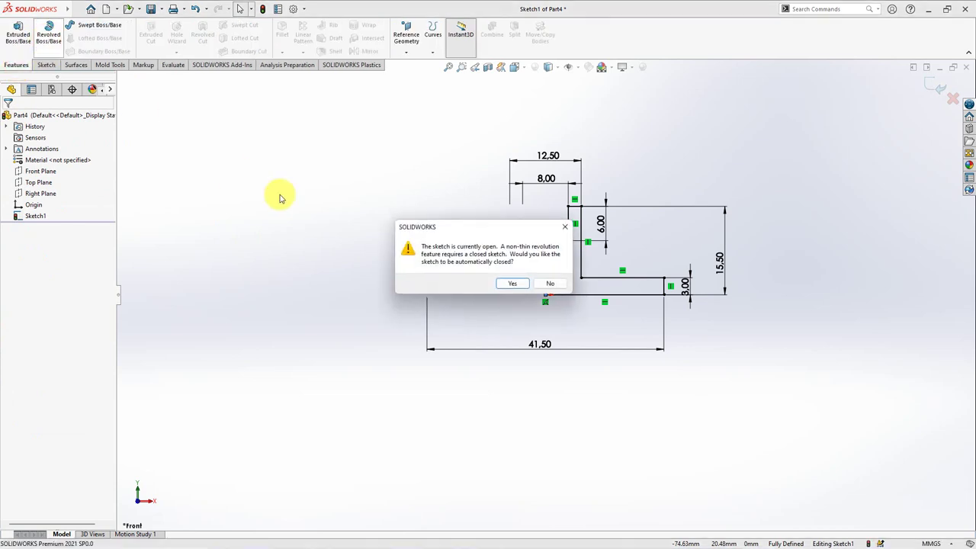
click(513, 286)
click(8, 118)
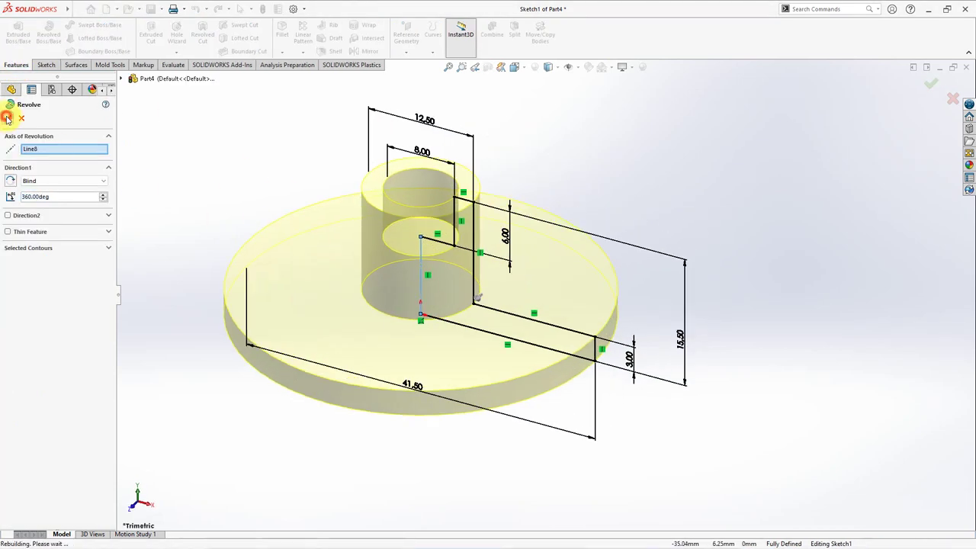
mouse_move(211, 280)
middle_down()
mouse_move(225, 177)
mouse_move(216, 247)
middle_up()
click(38, 182)
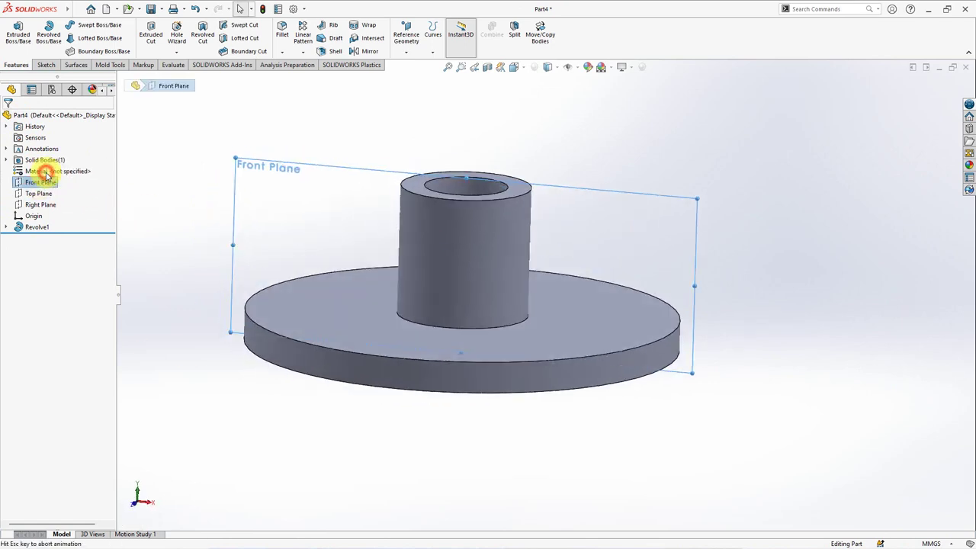
Draw a vertical construction centerline below the flange along the axis
click(74, 25)
click(87, 60)
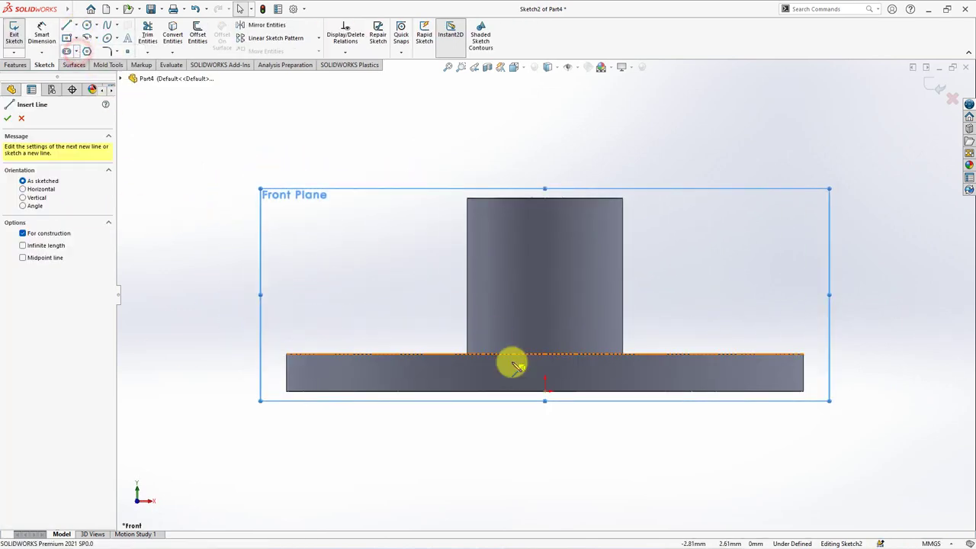
click(545, 398)
click(544, 342)
right_click(548, 343)
click(571, 348)
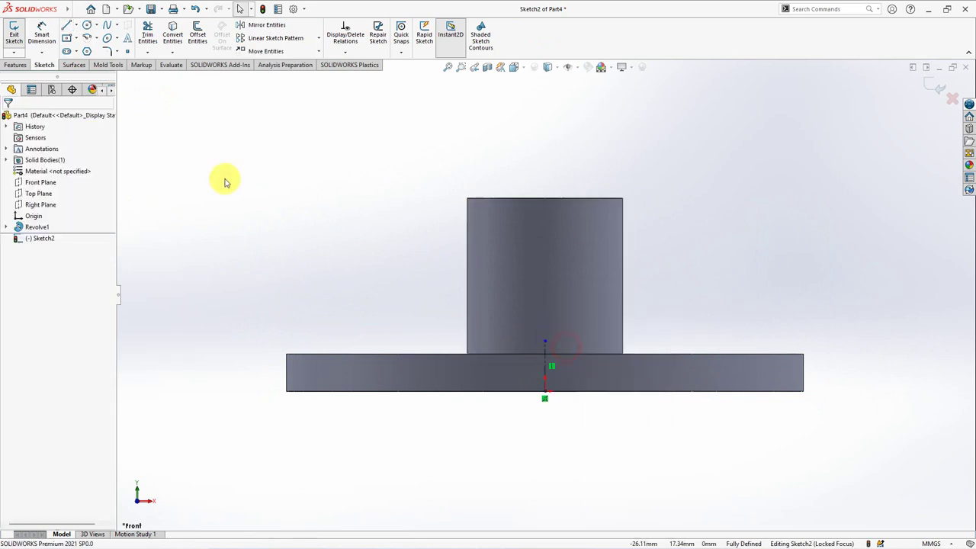
Draw a centre-point arc centred on the axis and close its ends with a straight line
click(98, 42)
click(135, 58)
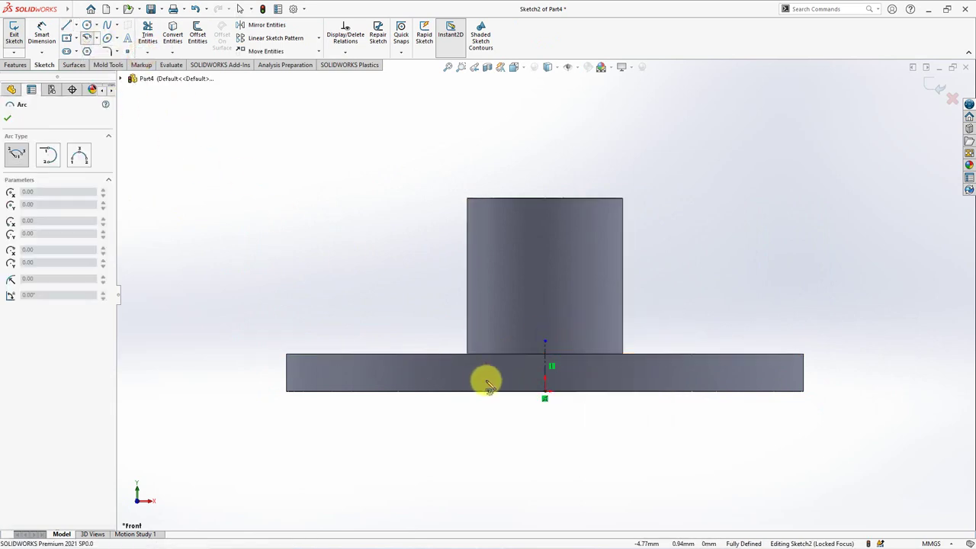
click(544, 343)
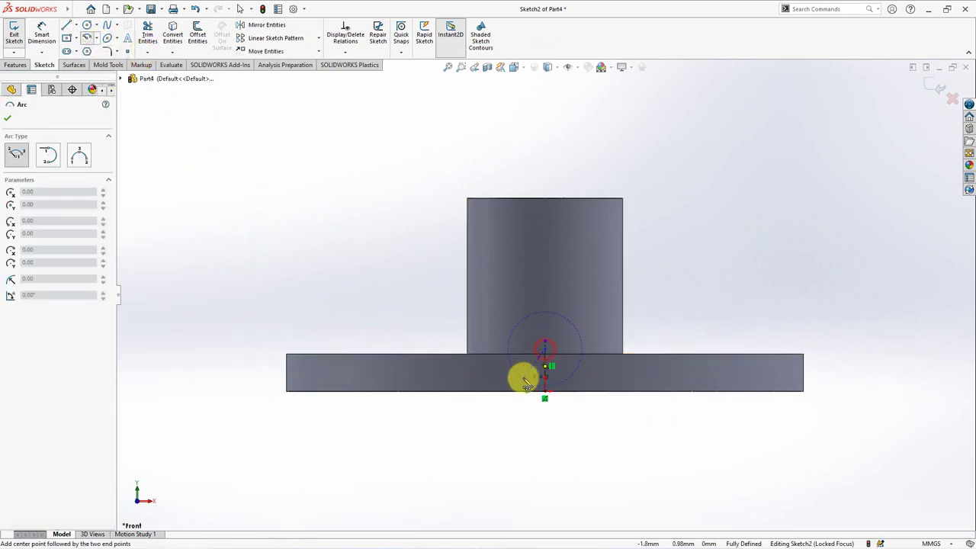
click(510, 387)
click(578, 394)
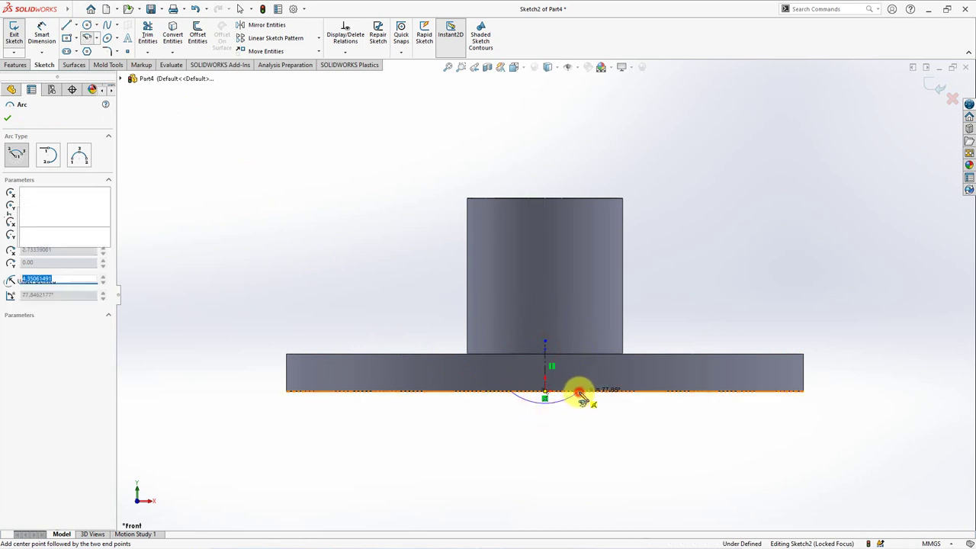
right_click(593, 402)
click(596, 400)
scroll(580, 405, down, 3)
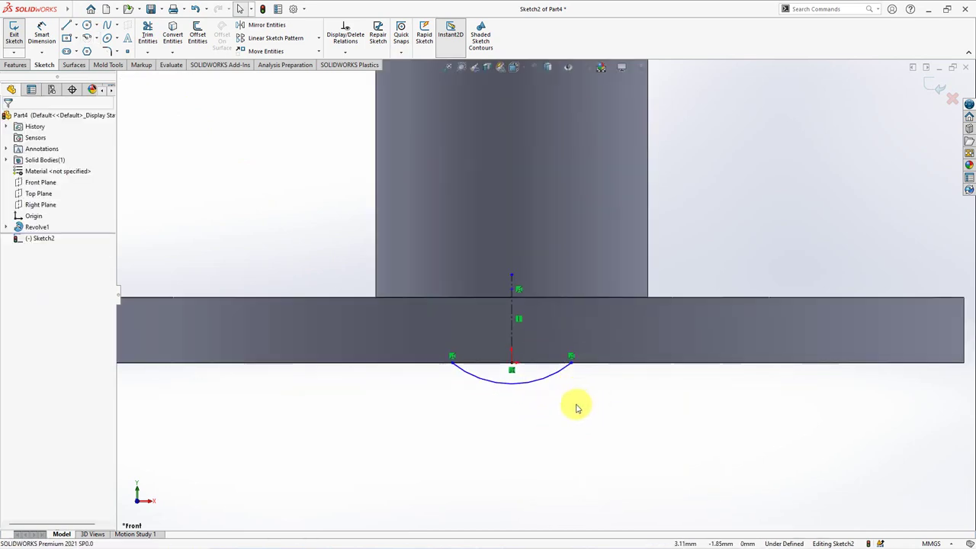
click(67, 29)
click(451, 362)
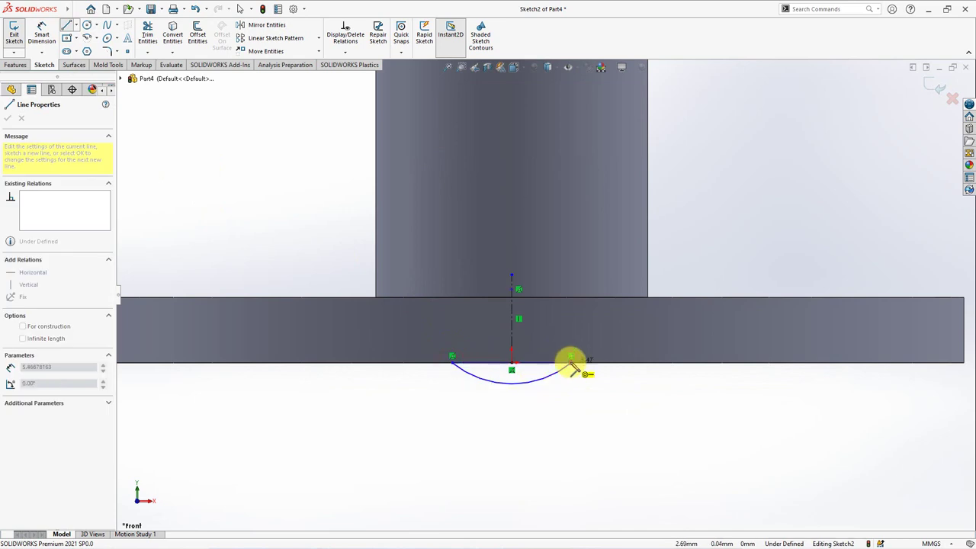
click(571, 363)
key(Escape)
Dimension the arc to 0.3 depth and 3 chord width
click(41, 34)
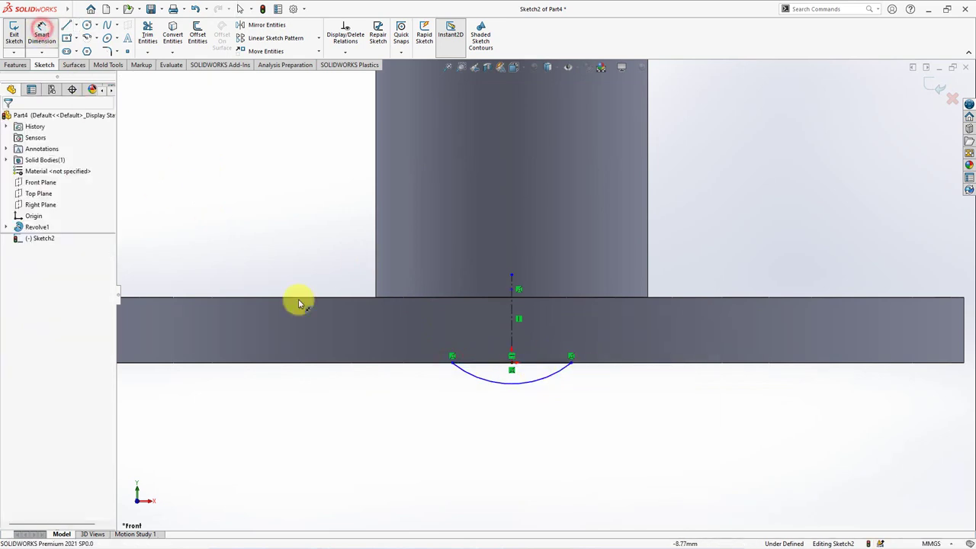
click(517, 388)
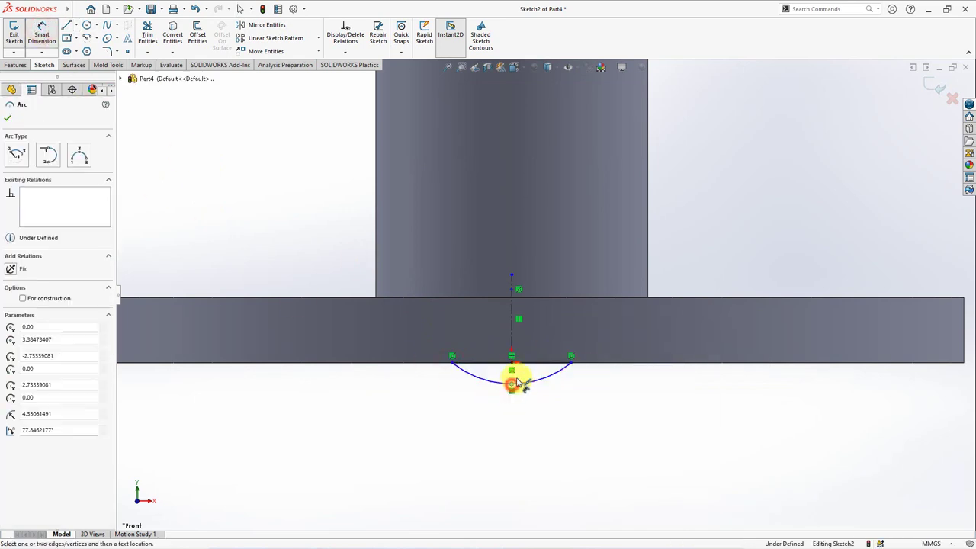
click(589, 372)
text(0.3)
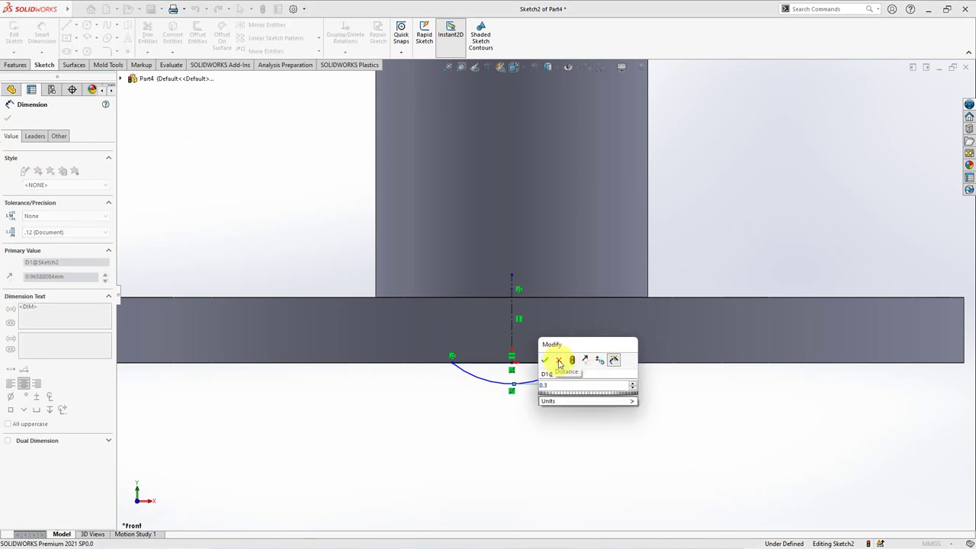
click(544, 359)
click(480, 367)
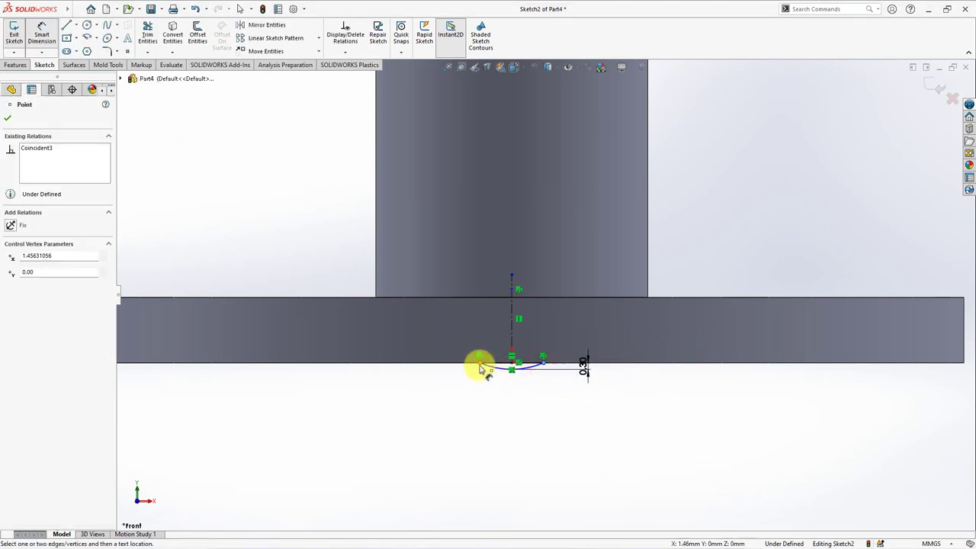
click(511, 369)
click(510, 403)
text(3)
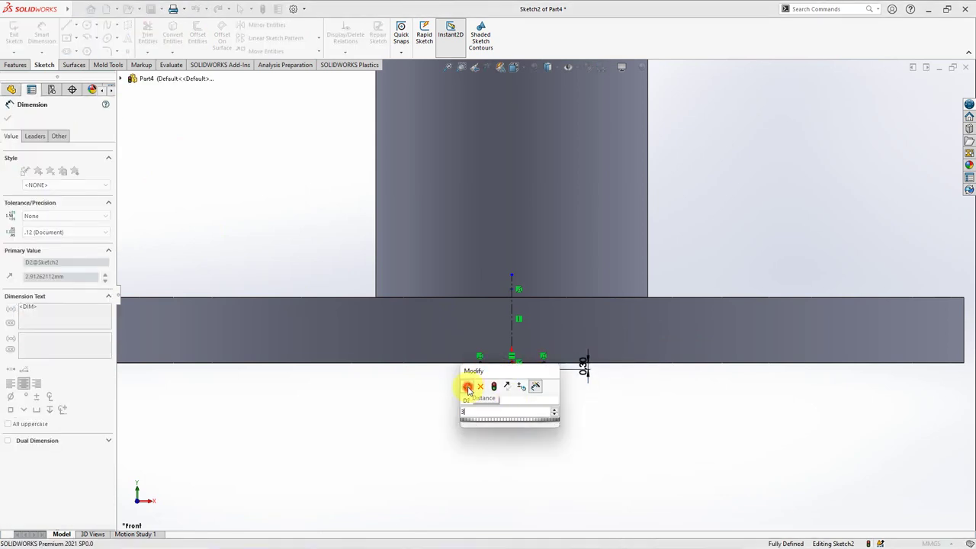
click(468, 389)
Draw a short vertical line down from the arc's midpoint
scroll(504, 388, down, 3)
click(65, 27)
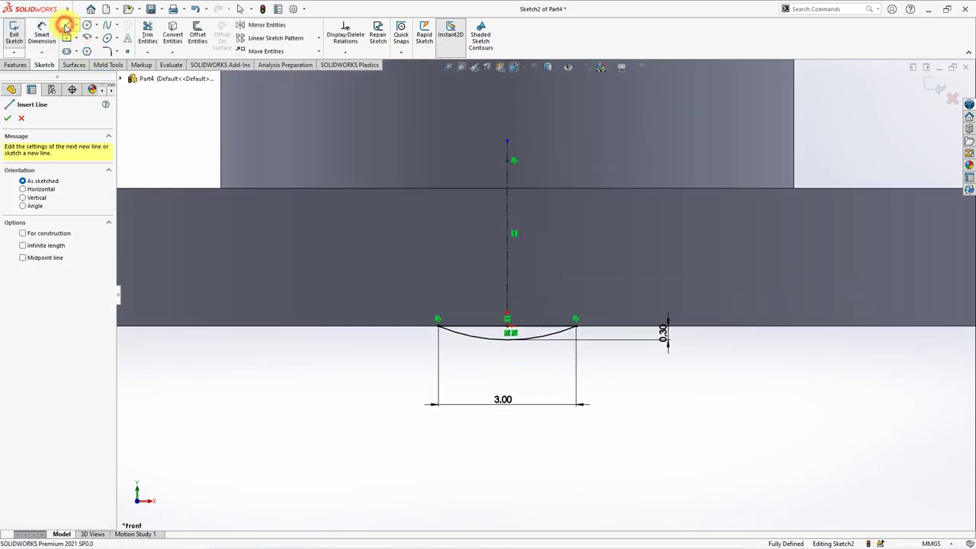
click(507, 320)
click(508, 339)
right_click(506, 342)
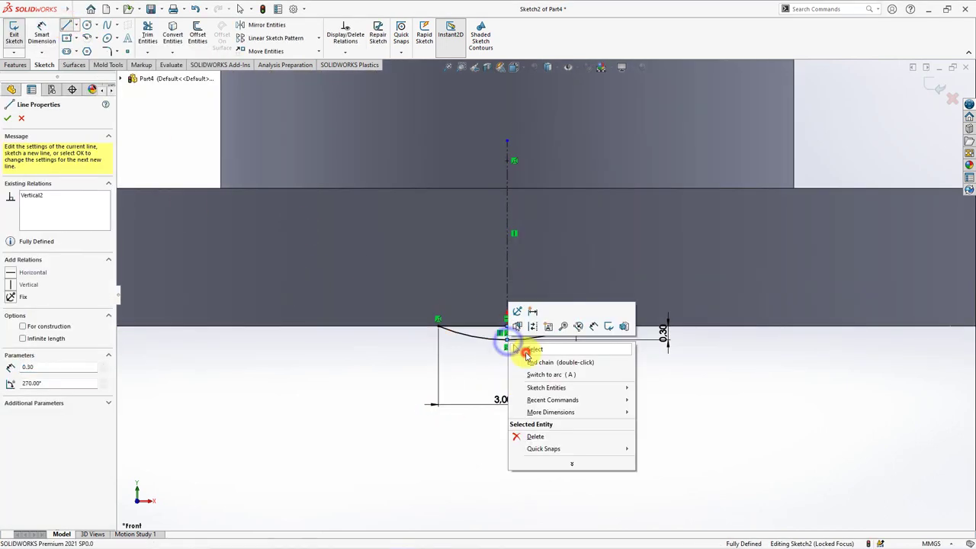
click(533, 350)
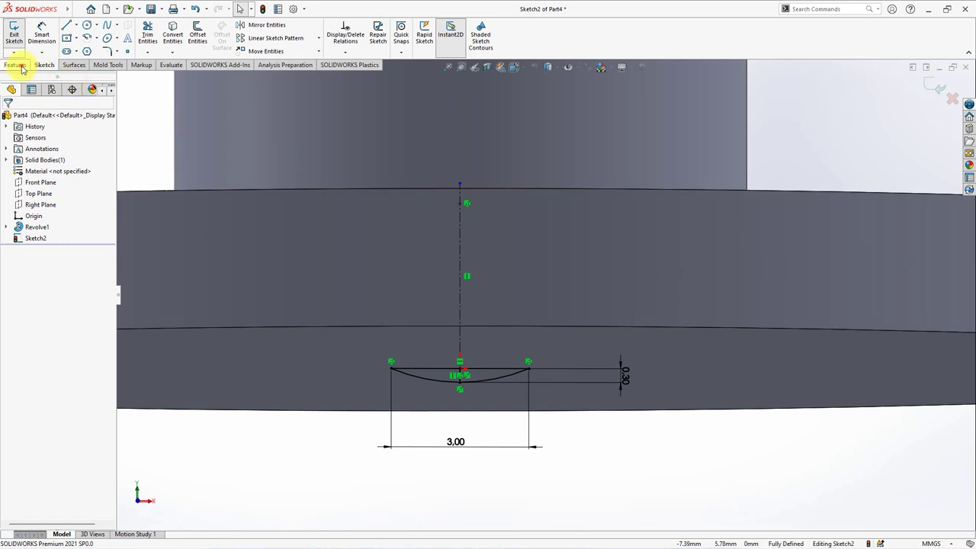
click(16, 65)
Revolve the closed arc region 360° about Line1 with Thin Feature off, forming the dome
click(49, 34)
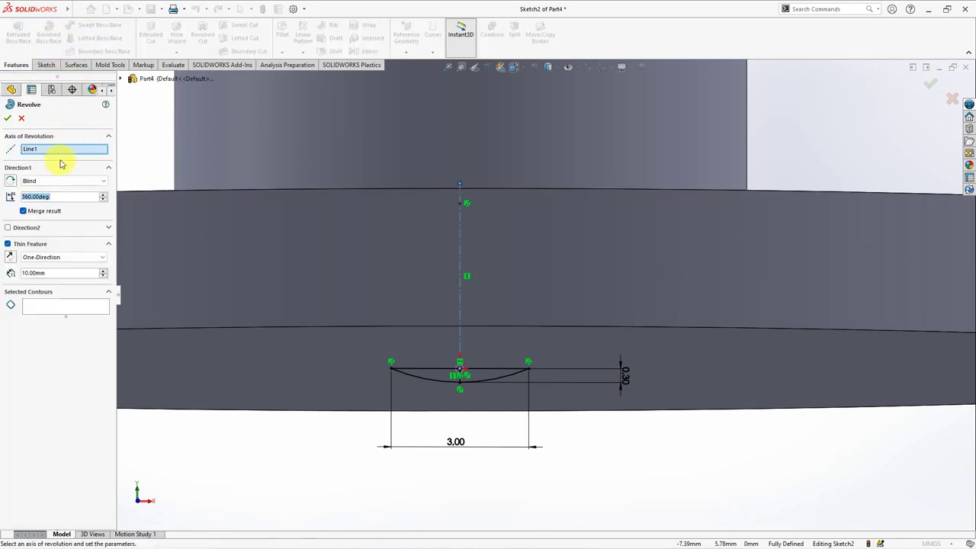
click(8, 245)
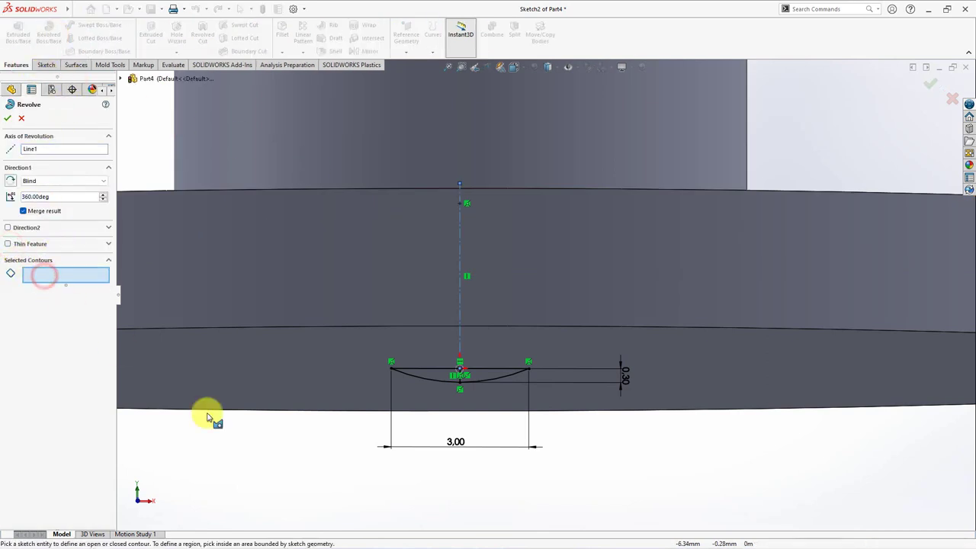
click(488, 380)
middle_drag(488, 380, 488, 338)
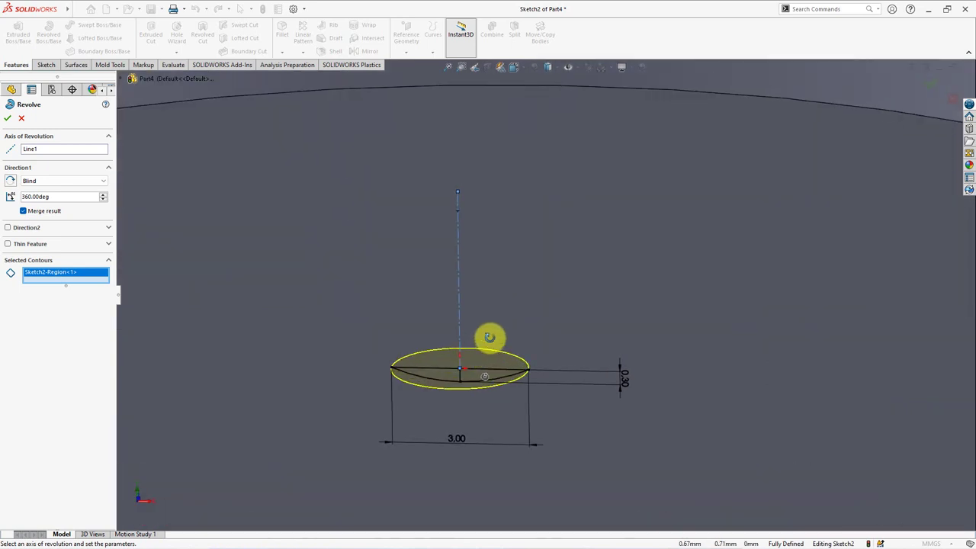
click(7, 118)
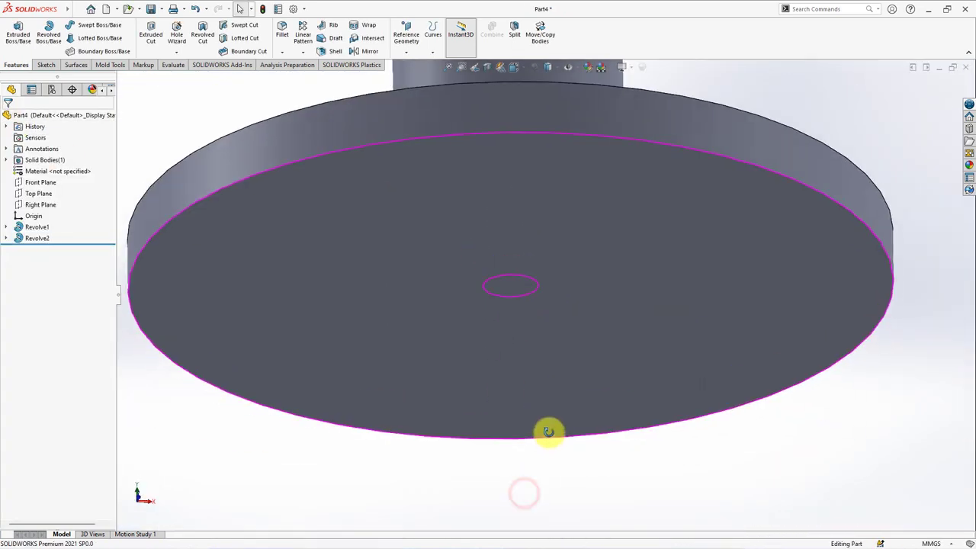
middle_drag(549, 427, 555, 405)
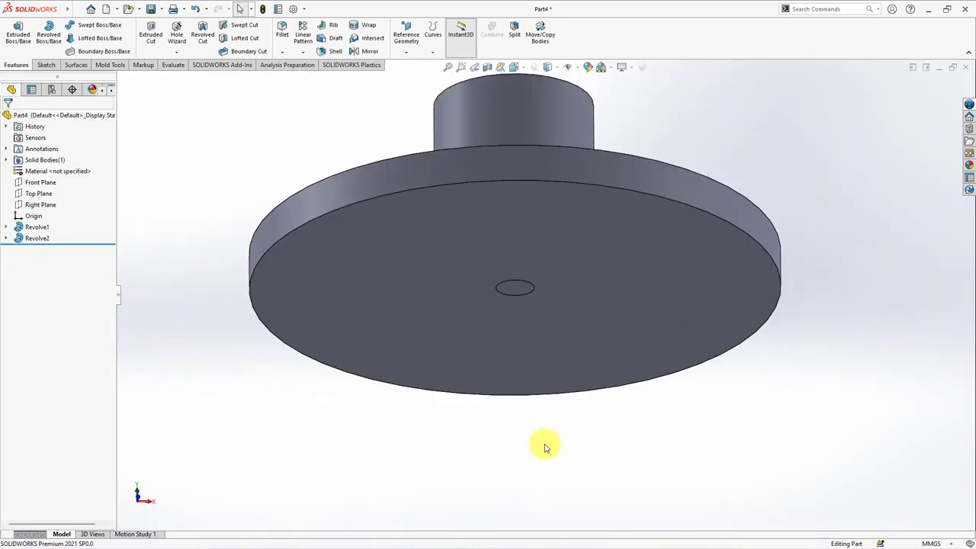
middle_drag(545, 444, 540, 388)
text(cal)
scroll(540, 394, up, 2)
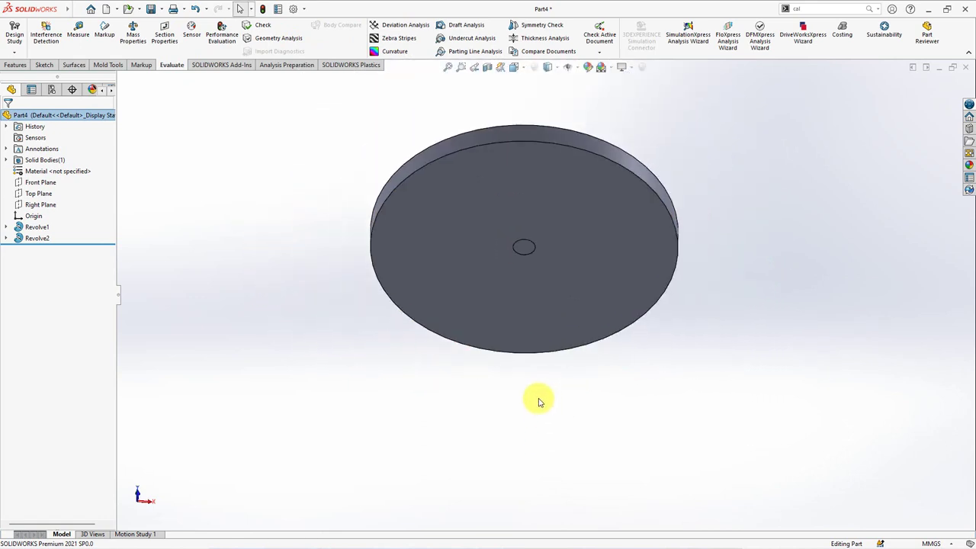
View the disc's bottom face head-on and set it as the Fill Pattern boundary
click(536, 331)
click(623, 300)
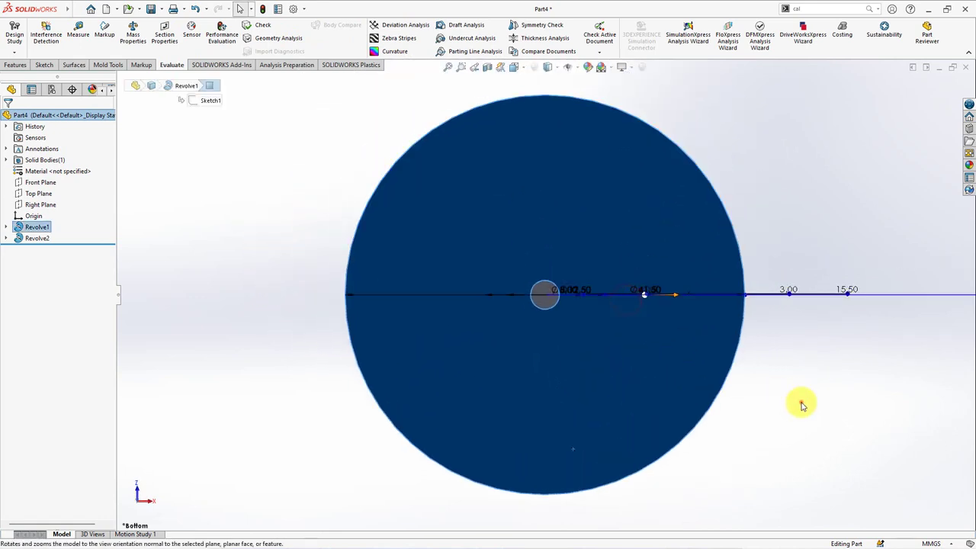
click(799, 402)
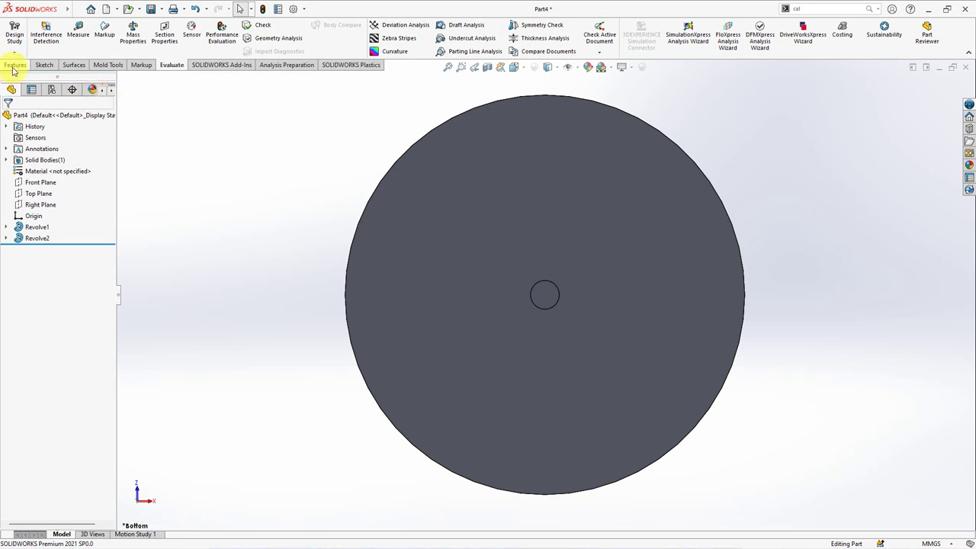
click(13, 66)
click(304, 53)
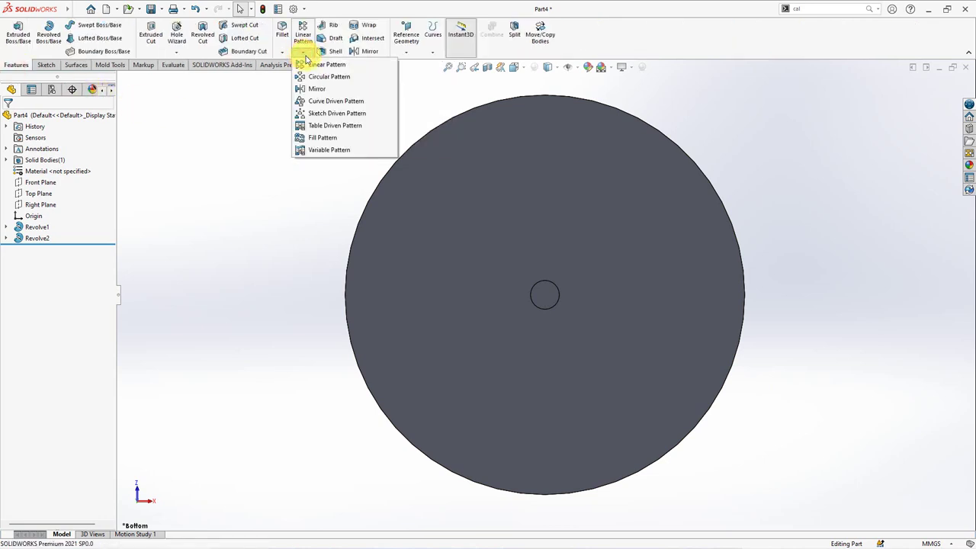
click(355, 137)
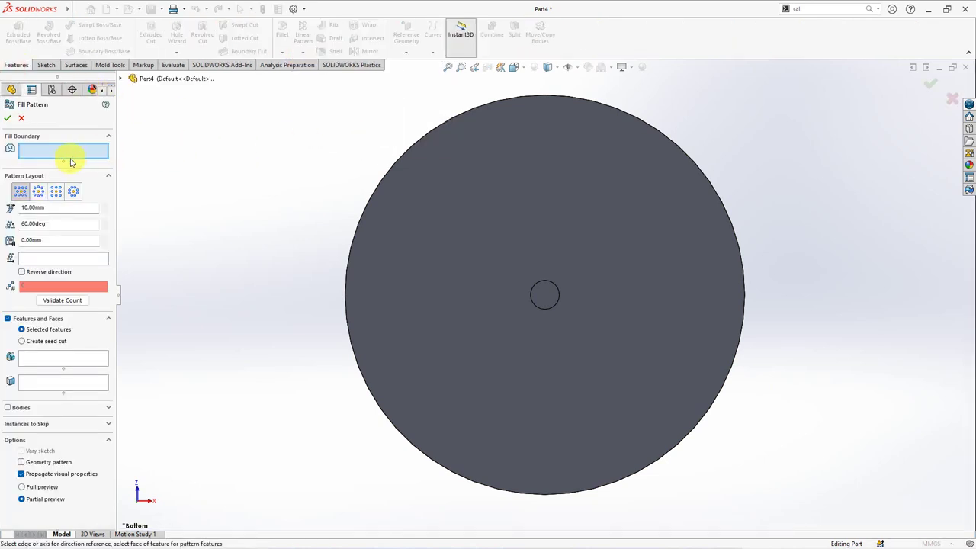
click(465, 214)
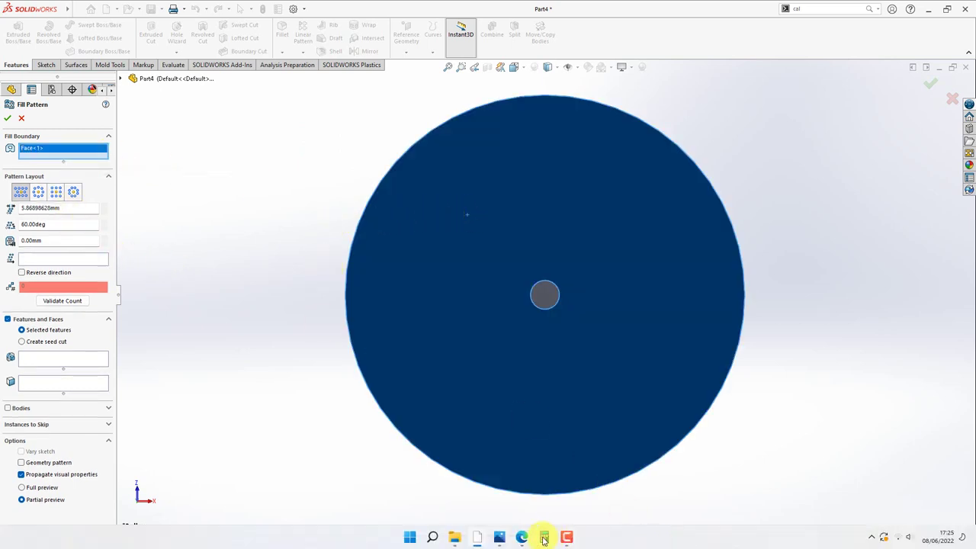
In Calculator, compute √(3²×2) = 4.2426406871… and copy the result
click(543, 538)
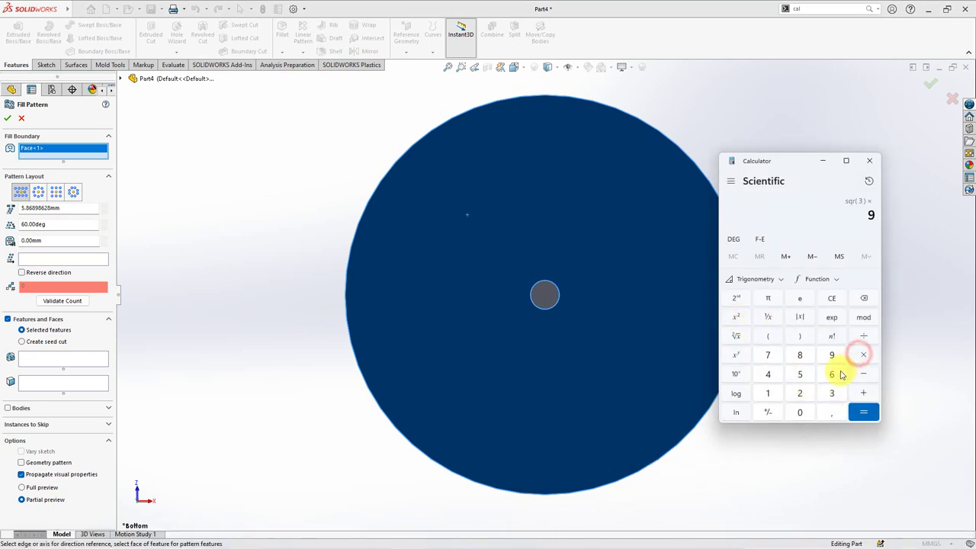
click(800, 393)
click(853, 408)
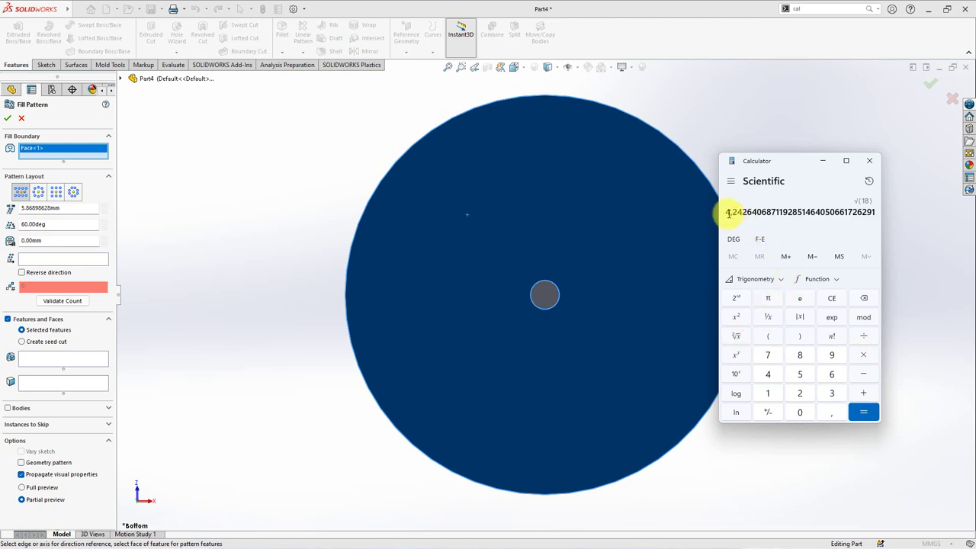
drag(764, 214, 874, 213)
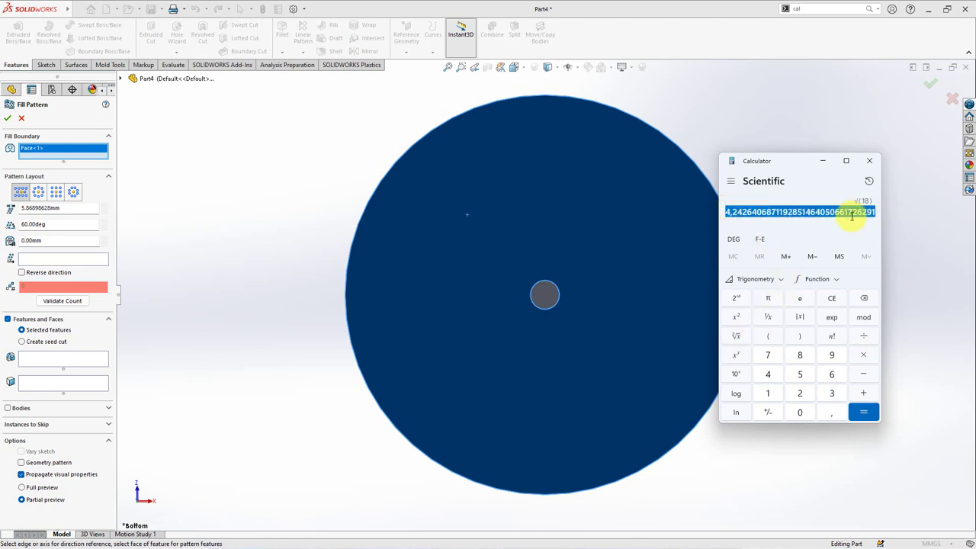
click(862, 212)
double_click(862, 212)
right_click(862, 213)
click(869, 223)
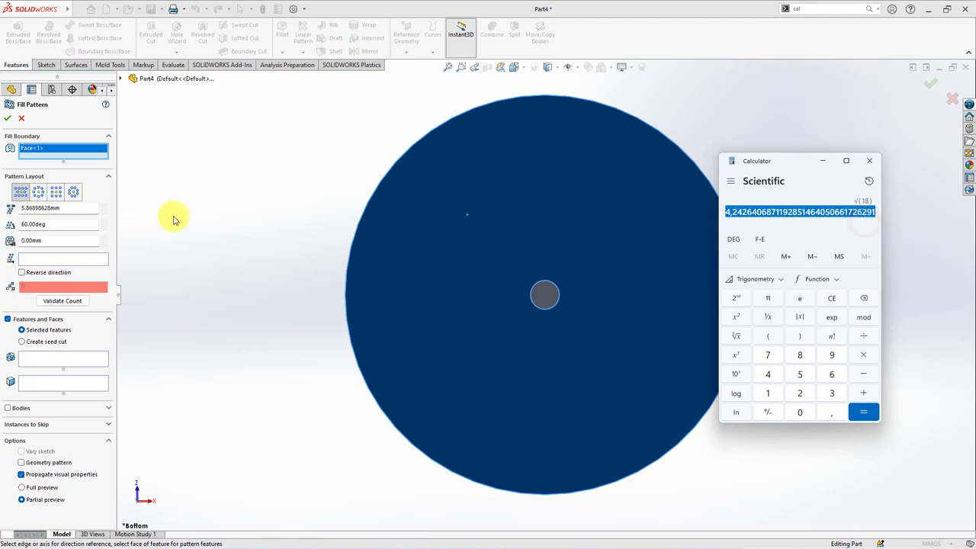
Paste 4.24264069 mm as the fill pattern spacing
click(31, 207)
right_click(30, 208)
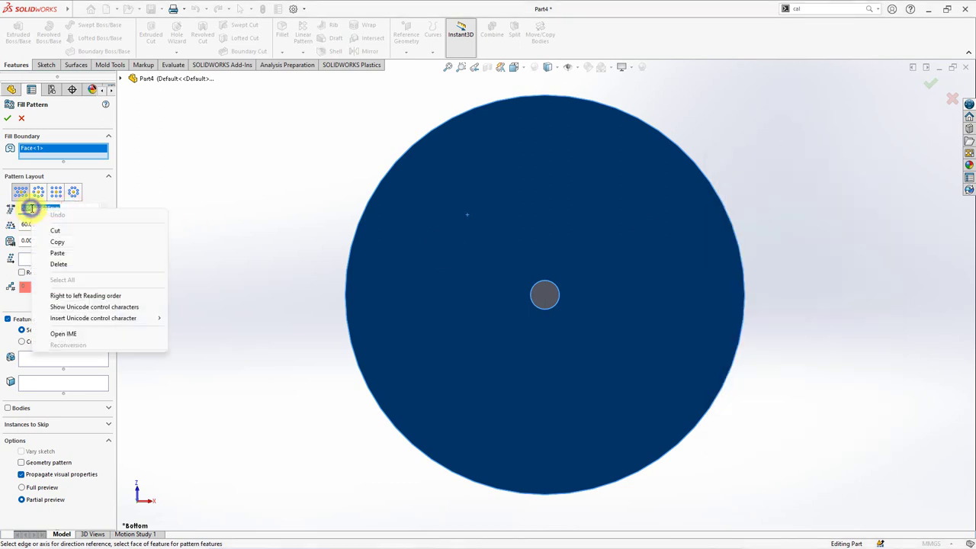
click(59, 252)
click(53, 224)
text(45)
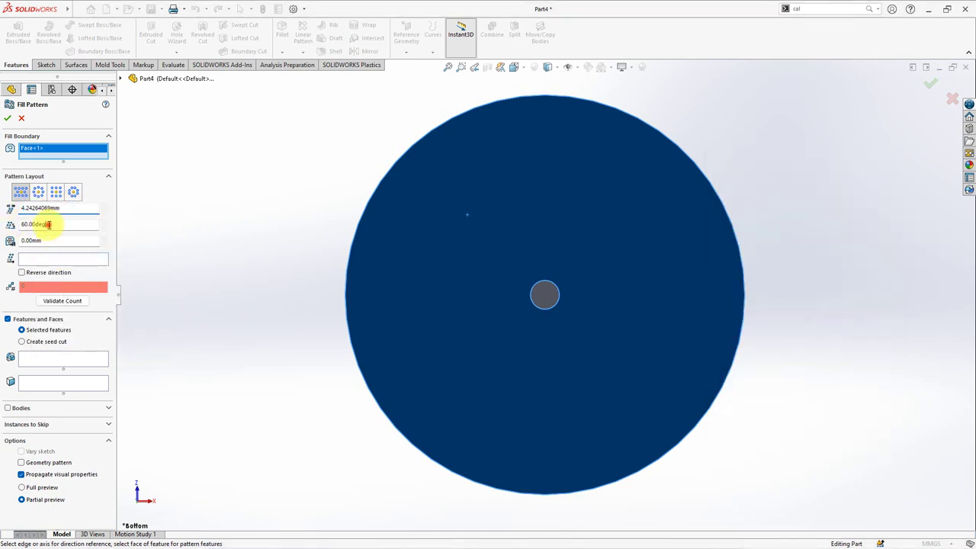
Show Sketch1 under Revolve1 and use its radial Line3 as the pattern direction
click(34, 261)
click(119, 80)
click(132, 191)
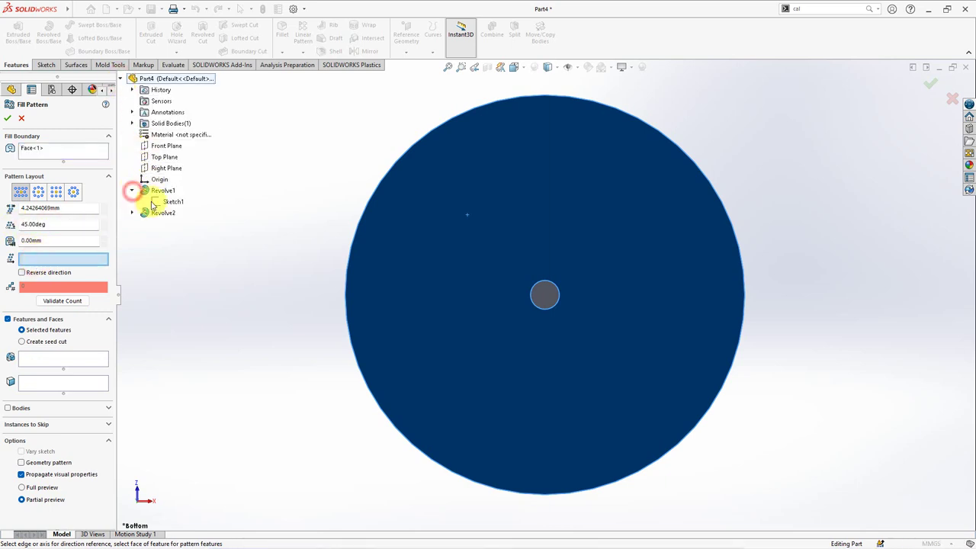
click(169, 202)
right_click(157, 204)
click(176, 224)
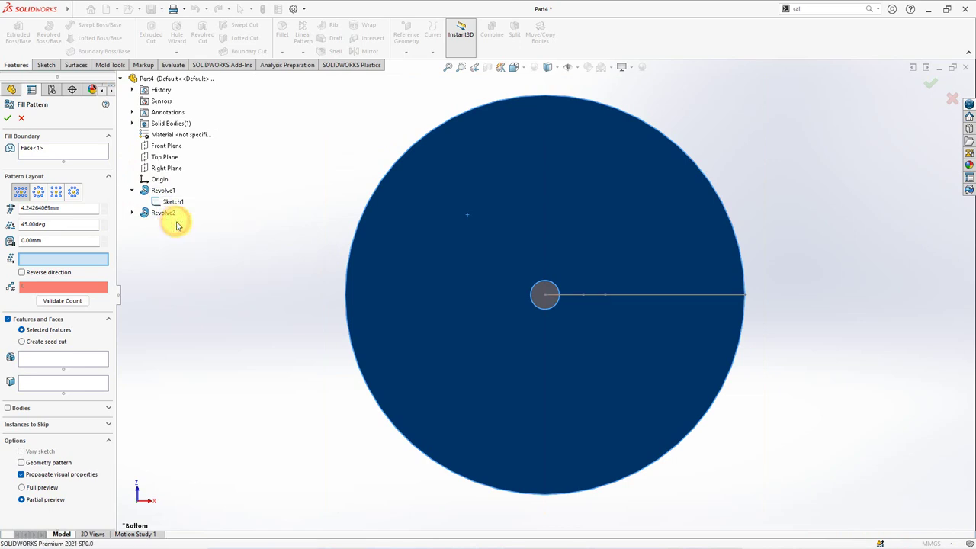
click(626, 295)
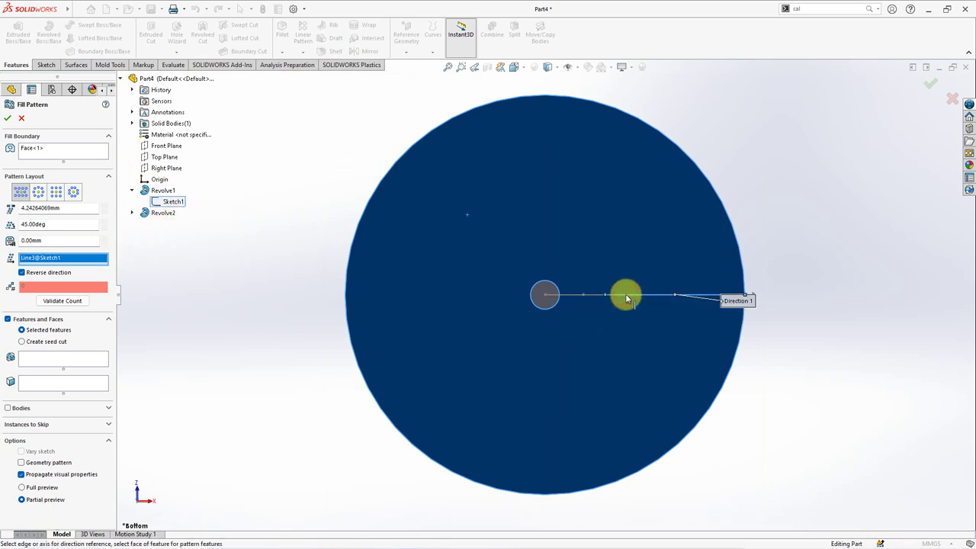
click(37, 360)
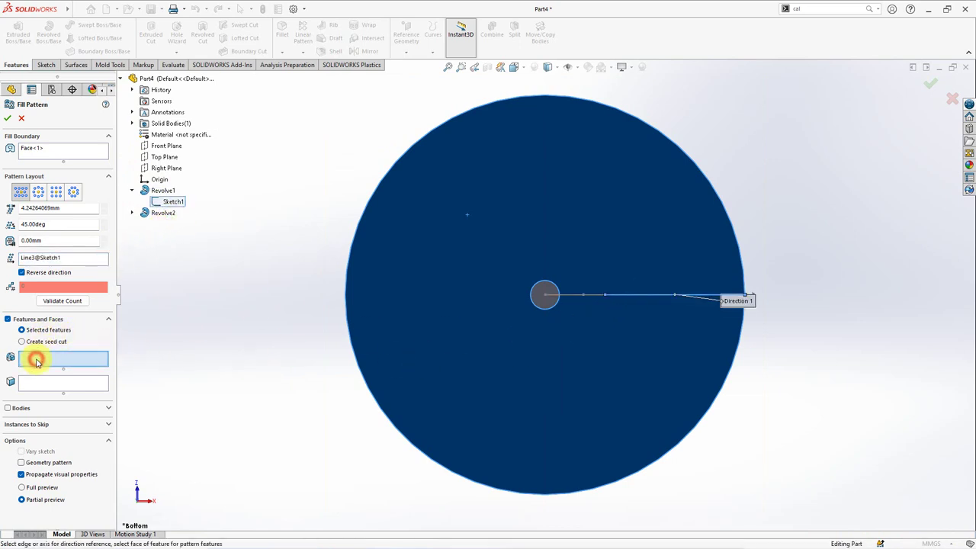
Pick Revolve2 as the feature to pattern and mark eight edge copies to skip
click(548, 301)
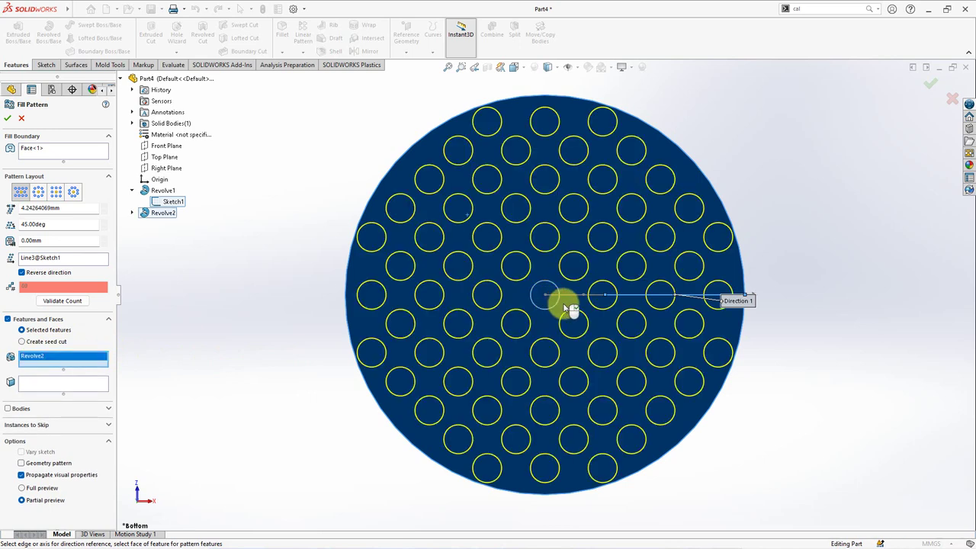
click(84, 425)
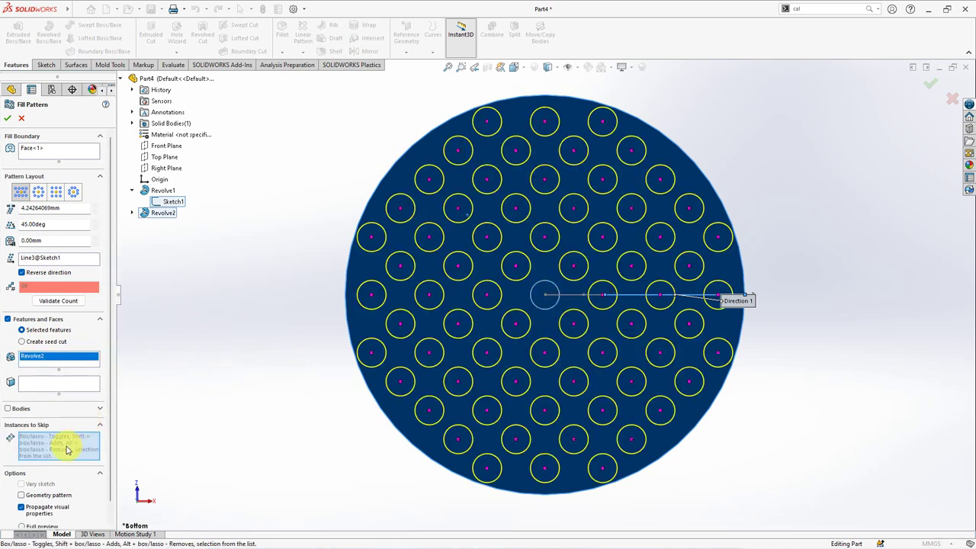
click(371, 355)
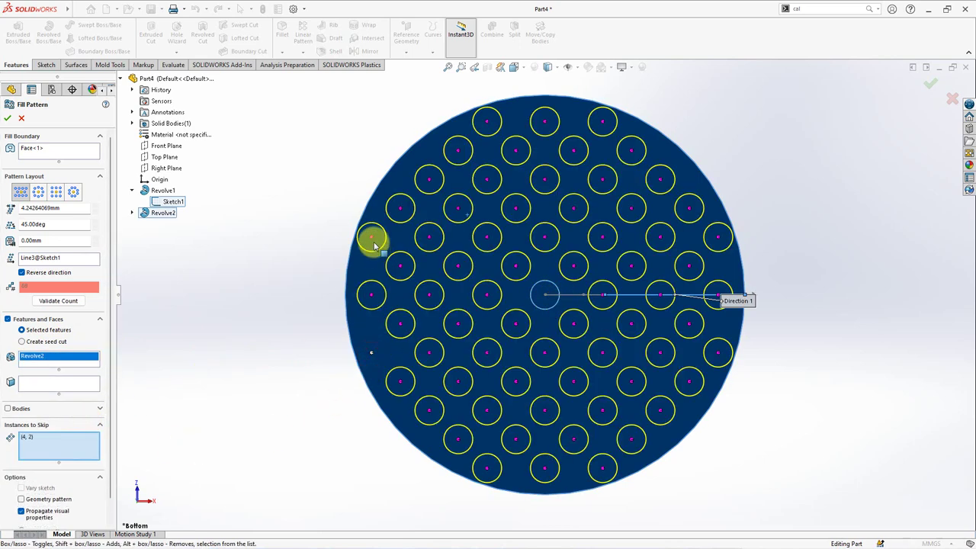
click(371, 237)
click(487, 122)
click(602, 124)
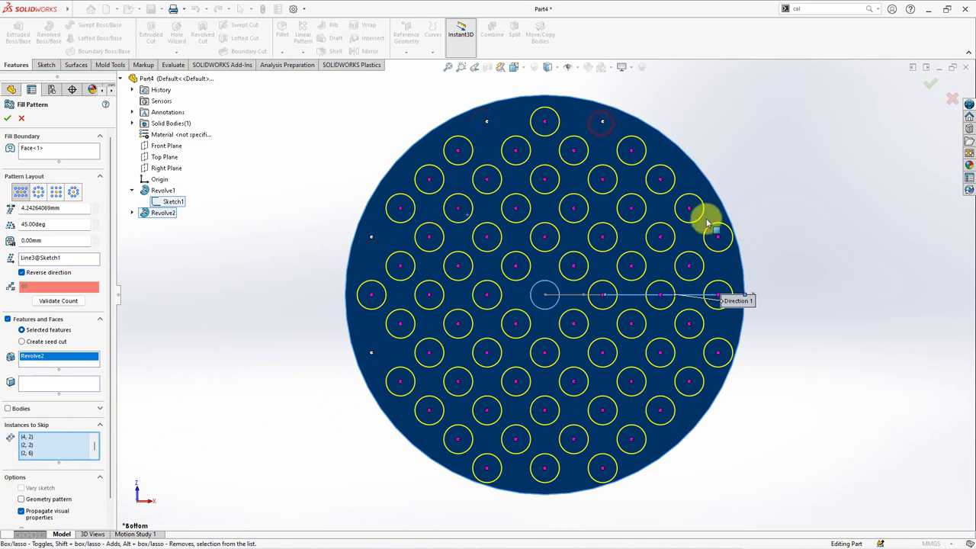
click(718, 238)
click(718, 351)
click(603, 468)
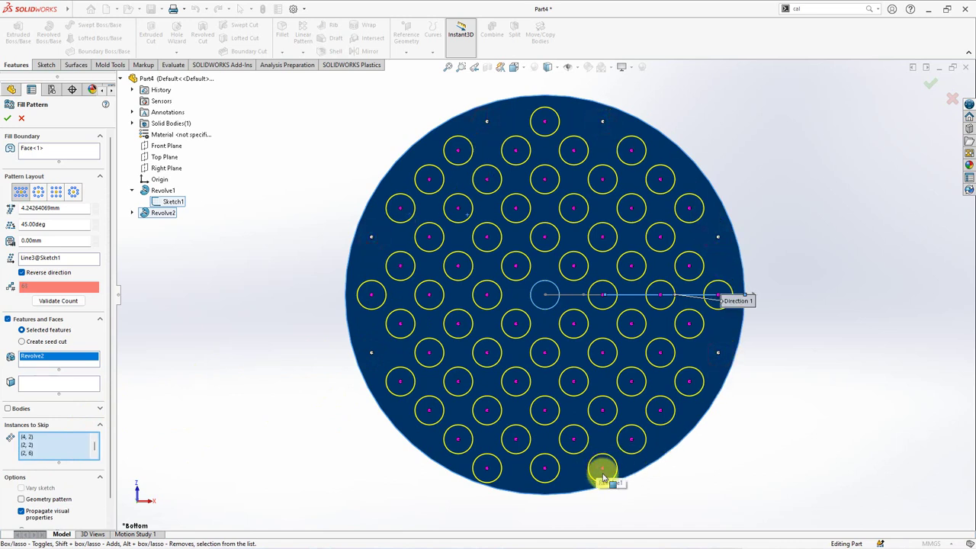
click(486, 468)
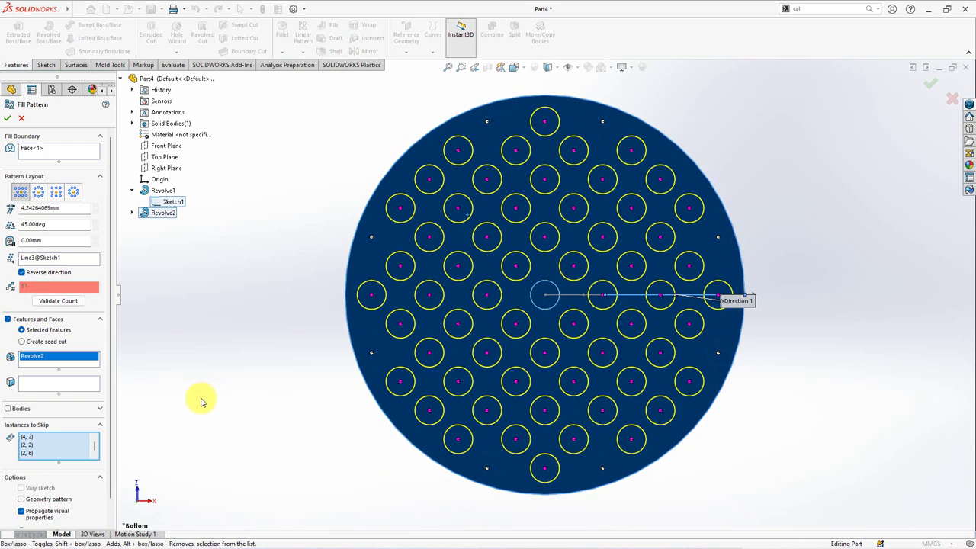
Clear the skipped copies, set a 1 mm boundary margin and create the pattern
right_click(54, 448)
click(77, 455)
text(1)
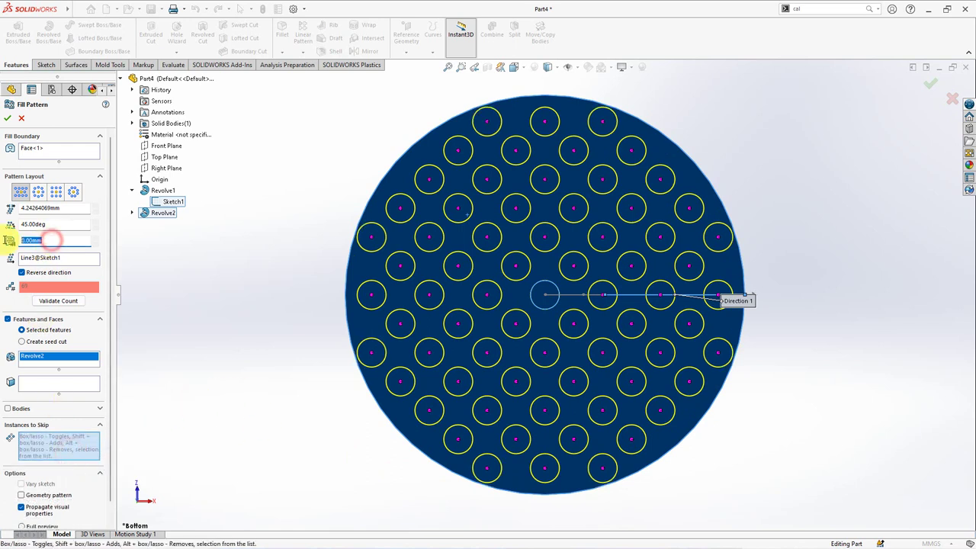
click(93, 303)
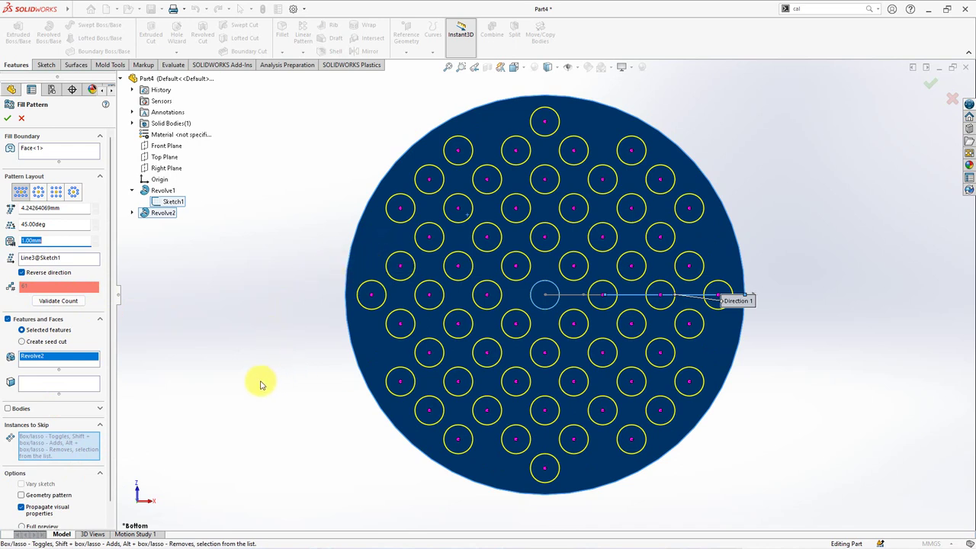
click(8, 119)
middle_drag(300, 384, 299, 317)
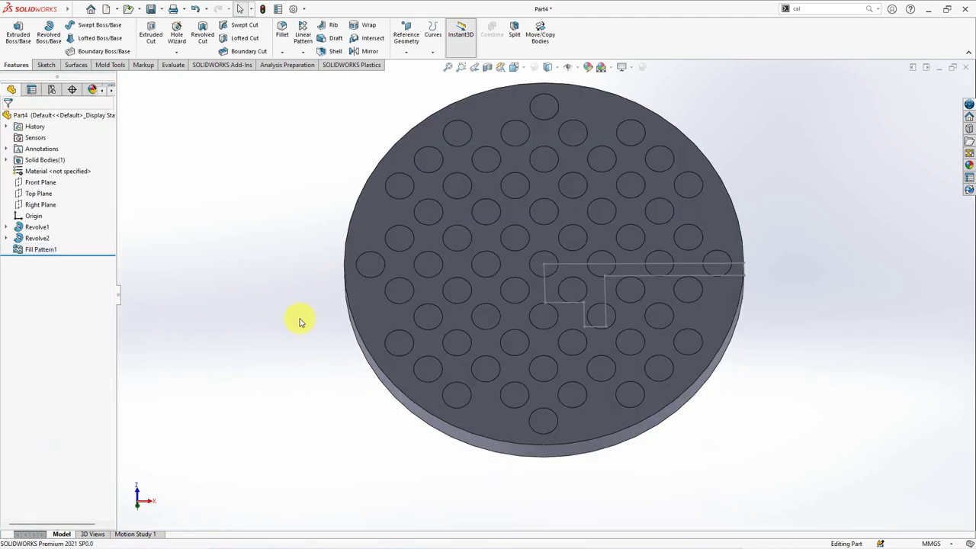
click(173, 65)
click(78, 34)
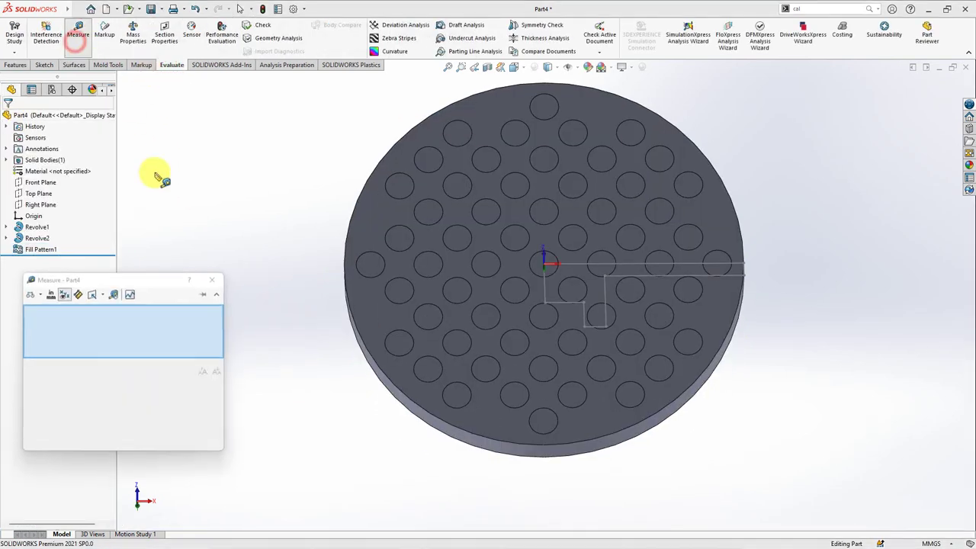
click(557, 276)
click(571, 245)
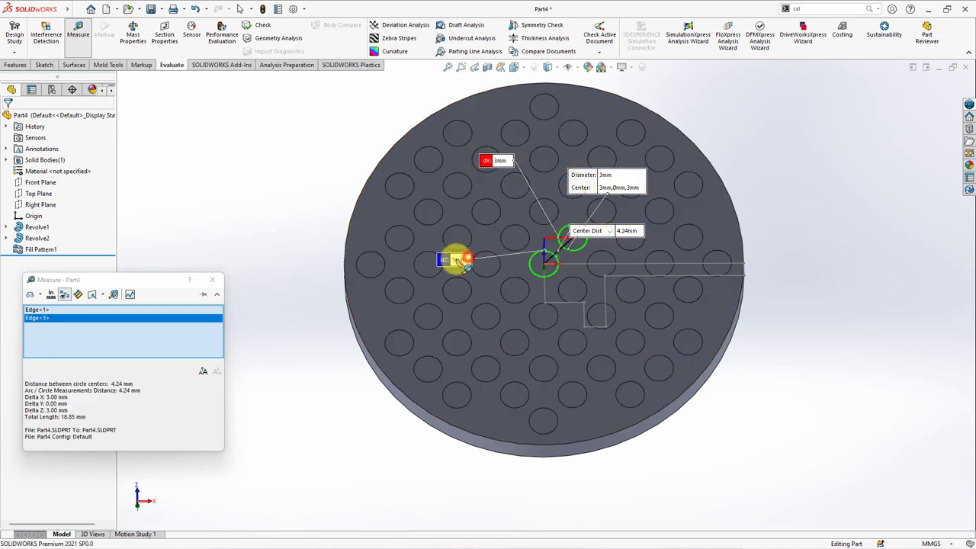
mouse_move(783, 413)
middle_down()
mouse_move(782, 375)
mouse_move(780, 398)
middle_up()
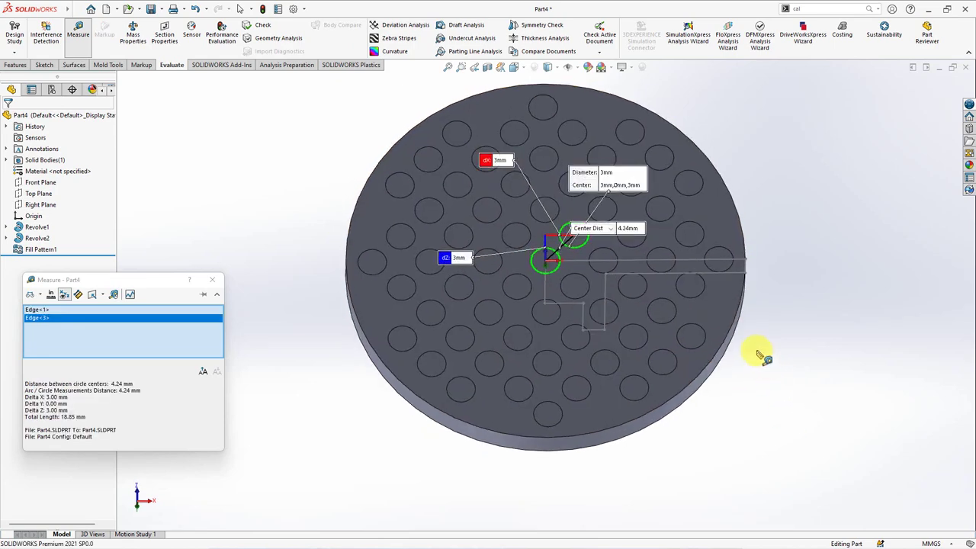
click(212, 280)
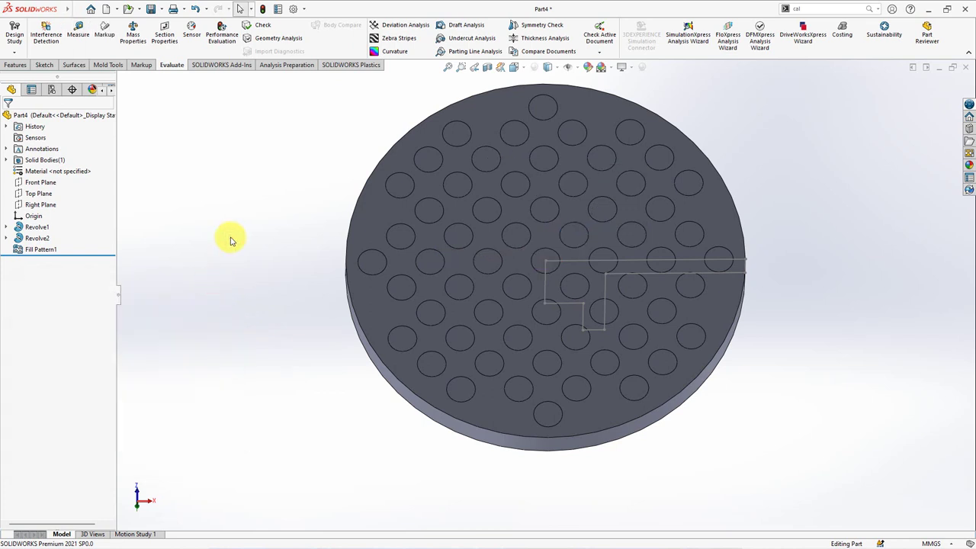
middle_drag(300, 395, 298, 218)
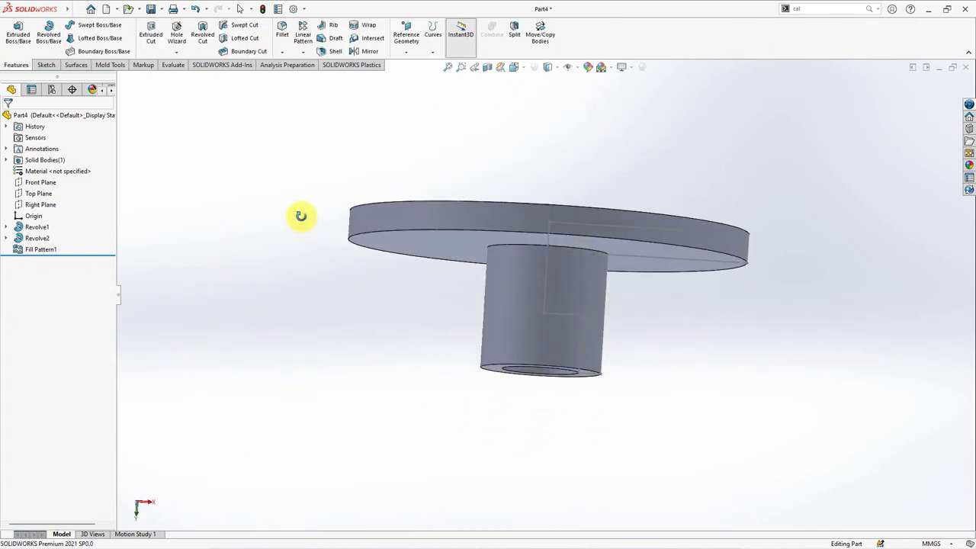
Start a sketch on the Front Plane and draw a vertical centerline up from the flange's base edge
click(49, 187)
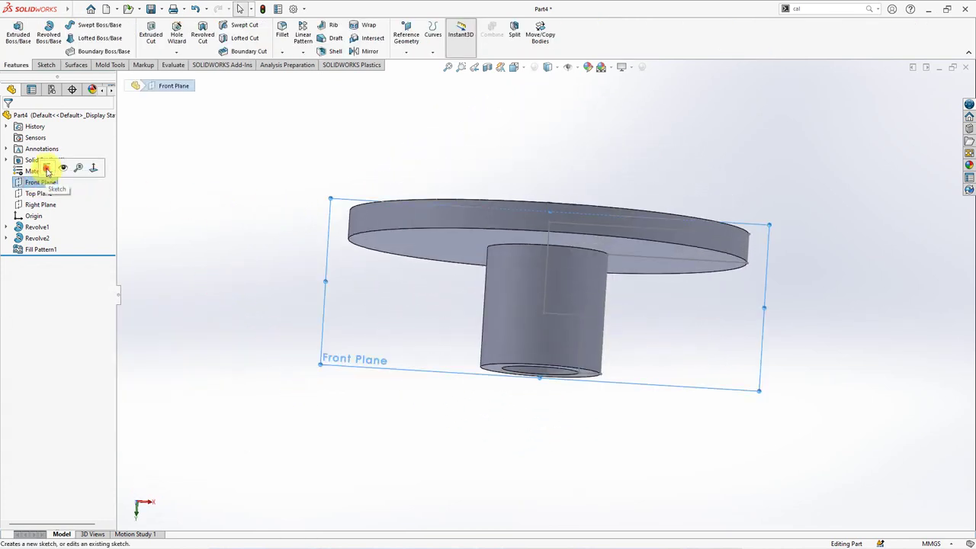
click(33, 164)
click(75, 25)
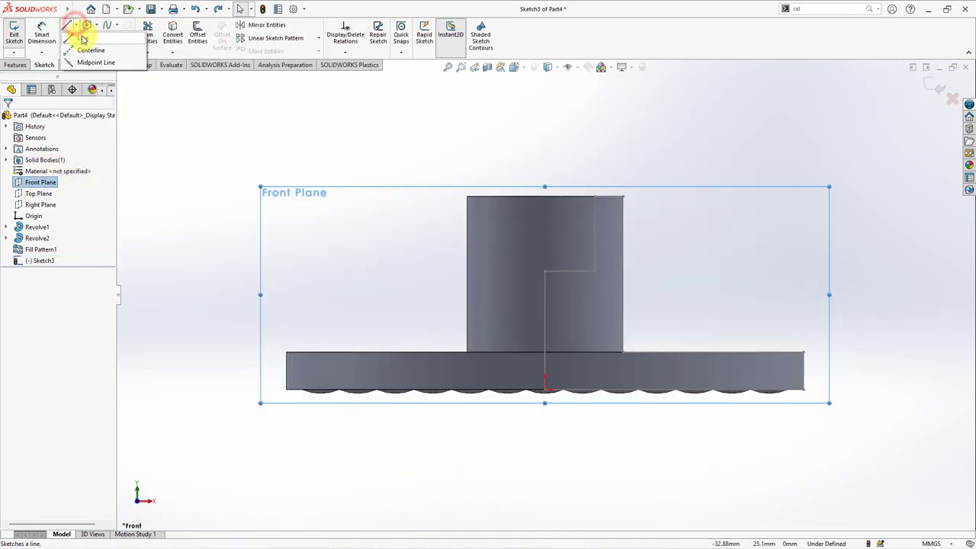
click(92, 48)
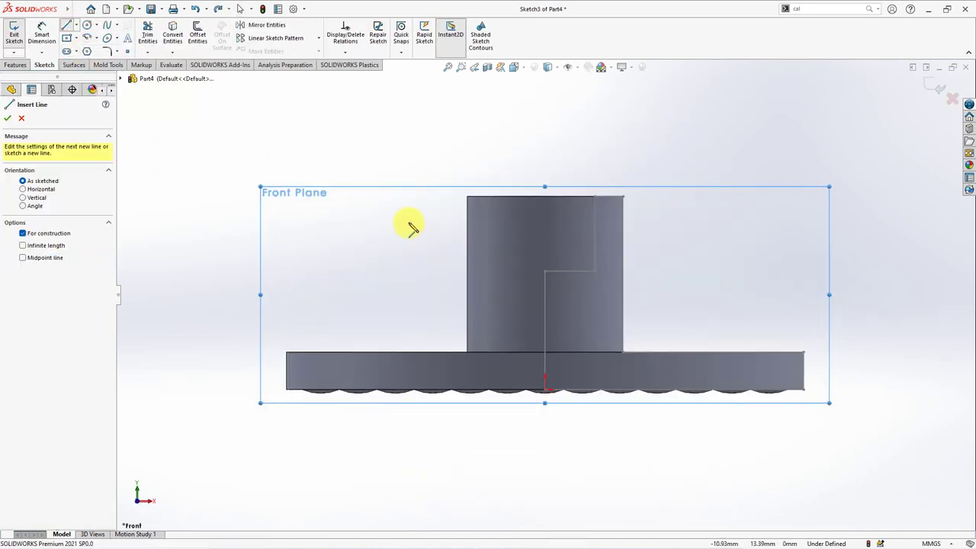
click(665, 387)
click(664, 324)
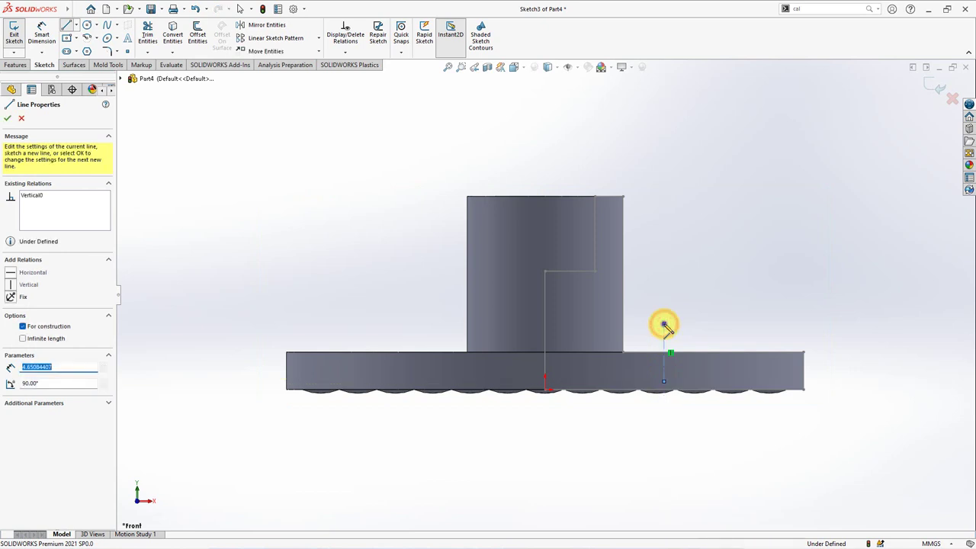
right_click(664, 326)
click(686, 334)
Draw a shallow centre-point arc centred on the centerline, spanning the flange's upper edge
click(87, 40)
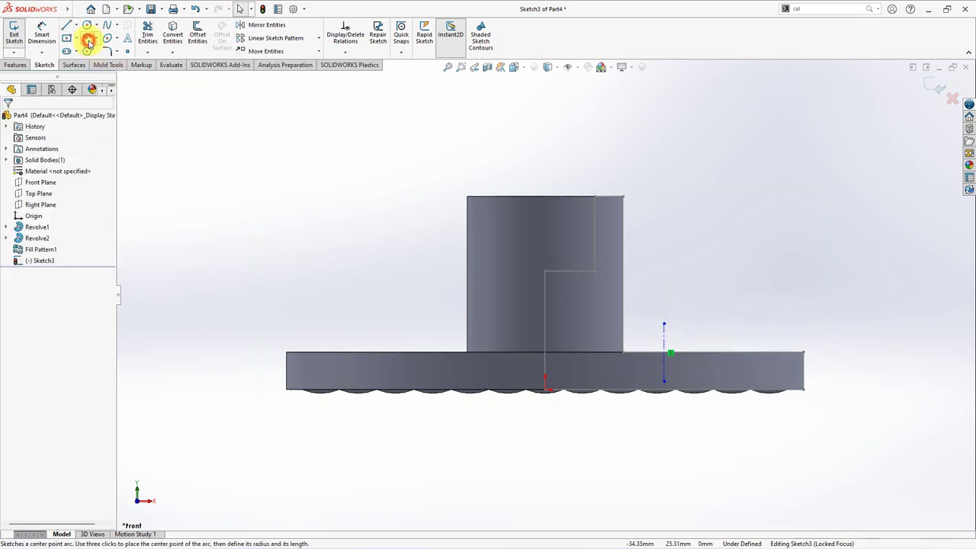
click(665, 381)
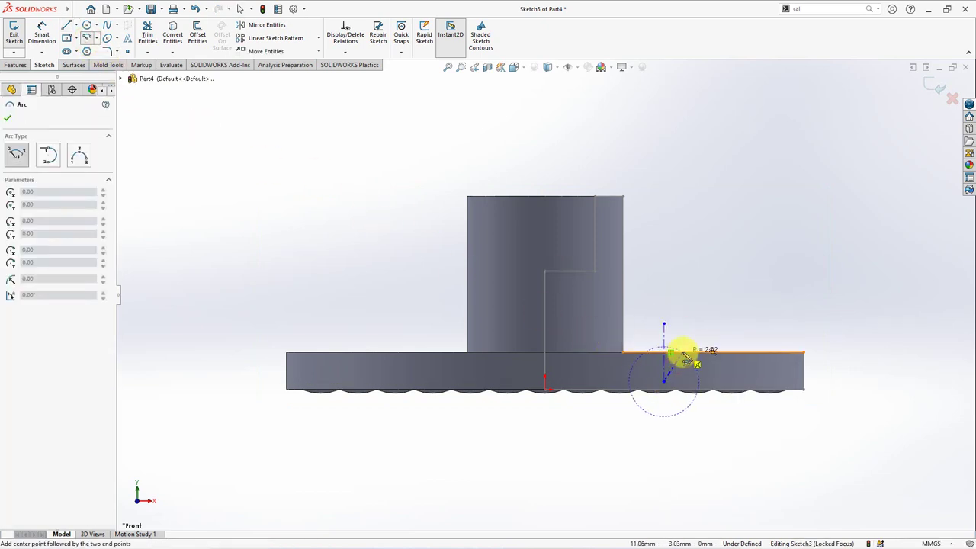
click(689, 357)
click(646, 353)
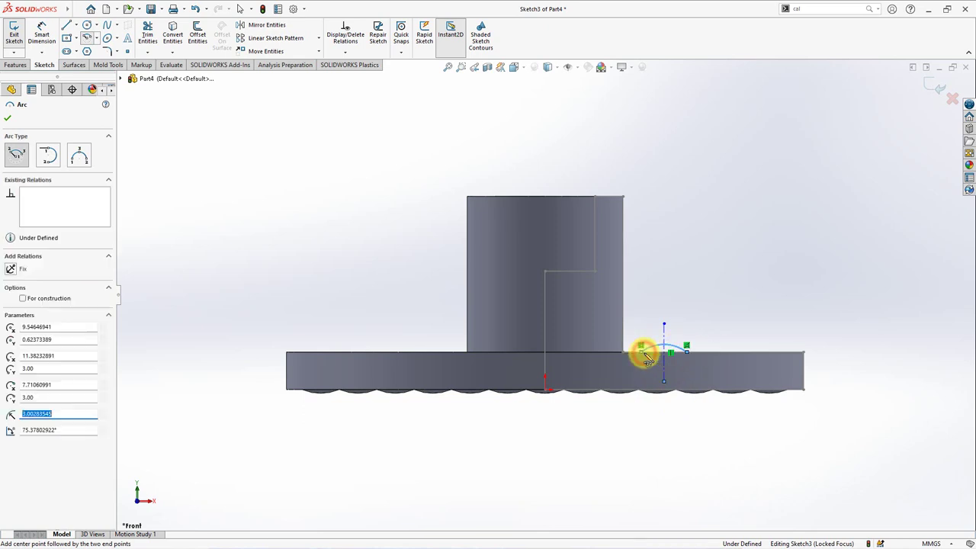
right_click(646, 348)
click(660, 359)
Close the arc with a horizontal line joining its two ends
click(67, 29)
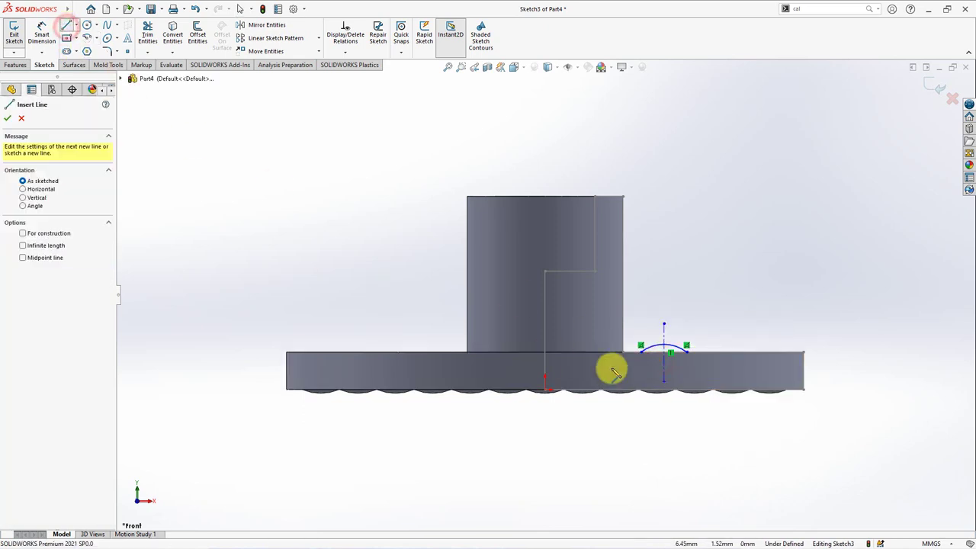
drag(641, 347, 687, 347)
right_click(688, 354)
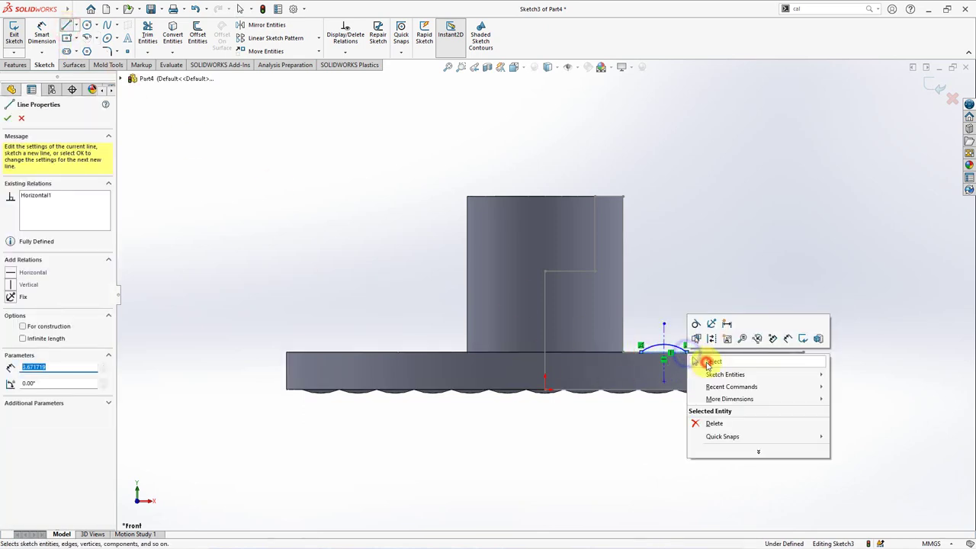
click(709, 360)
scroll(709, 360, up, 3)
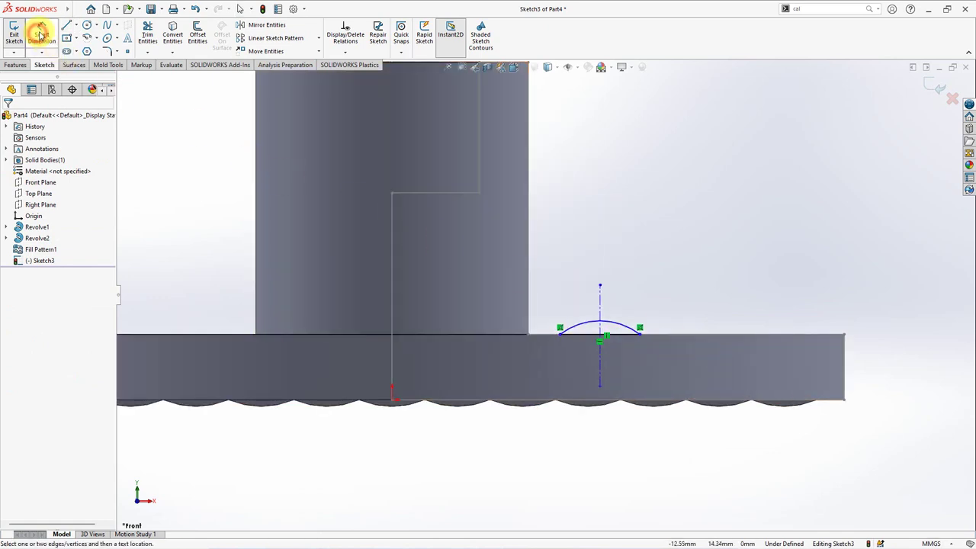
Dimension the bump arc to 0.30 mm high and 3.00 mm wide
click(602, 327)
click(676, 302)
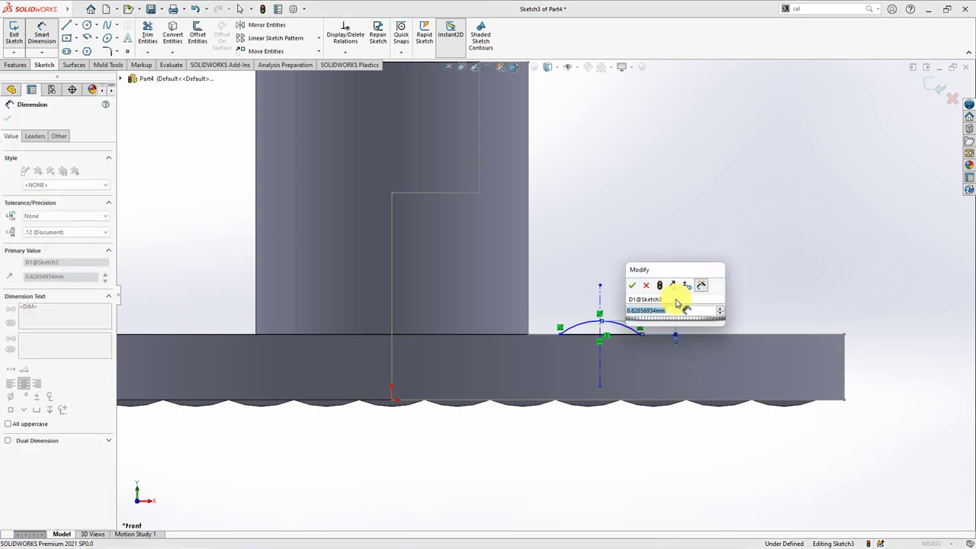
text(0.3)
click(633, 285)
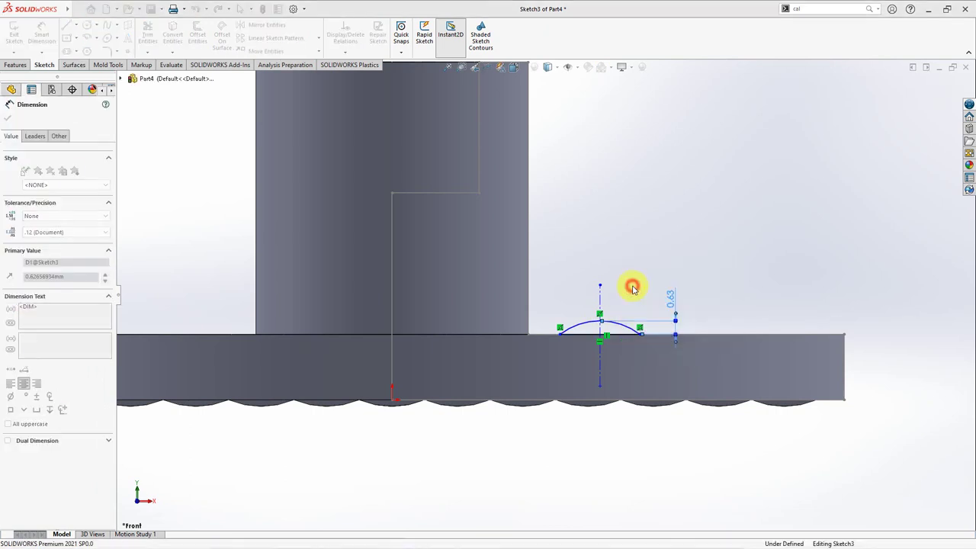
click(616, 327)
click(602, 280)
text(3)
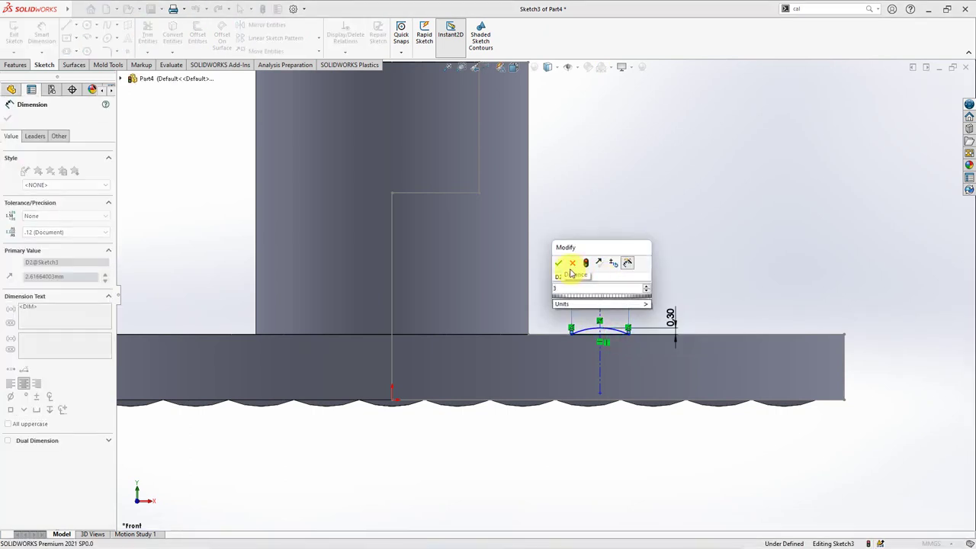
click(559, 263)
Set the bump centreline 9.00 mm from the part's central axis
click(564, 242)
click(604, 309)
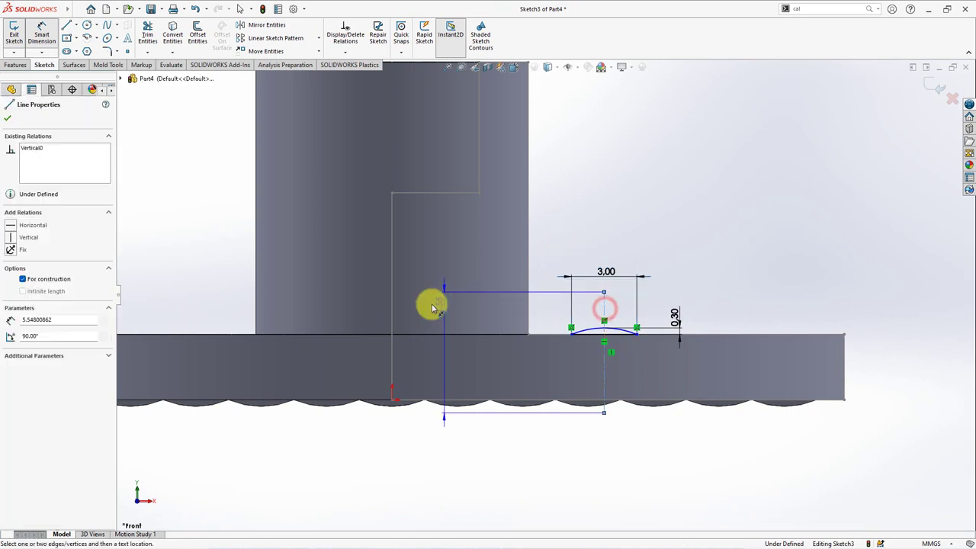
click(392, 303)
click(561, 244)
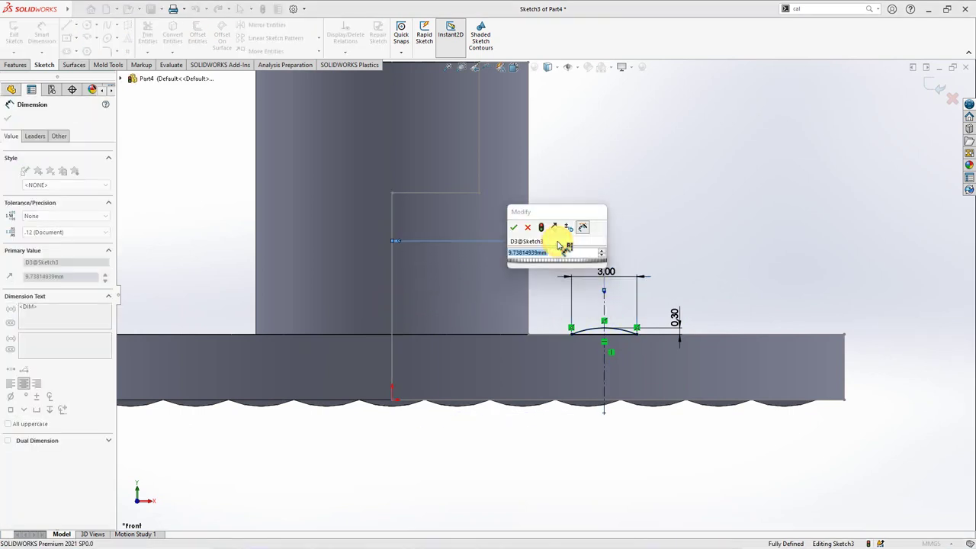
text(9)
key(Return)
Exit the line tool and switch to the Features commands
click(597, 207)
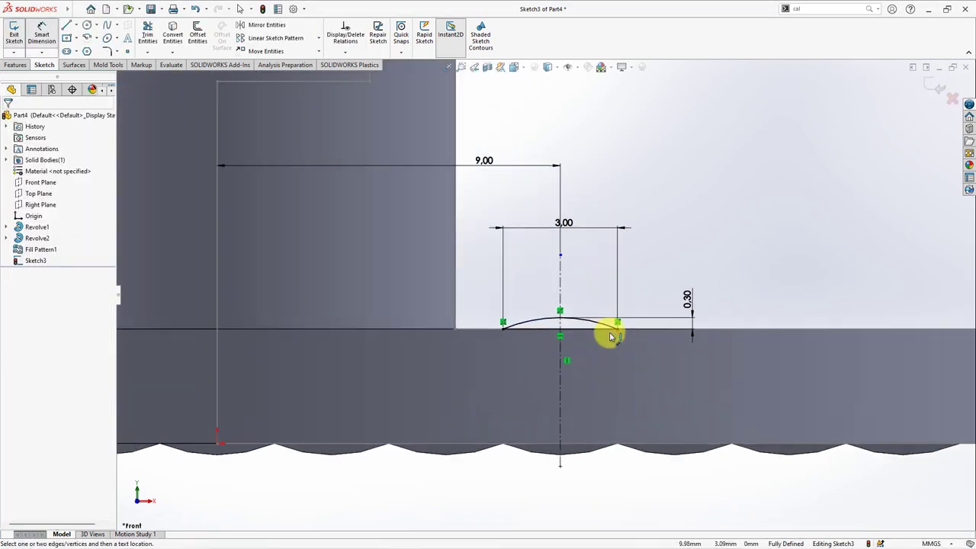
click(67, 25)
click(560, 322)
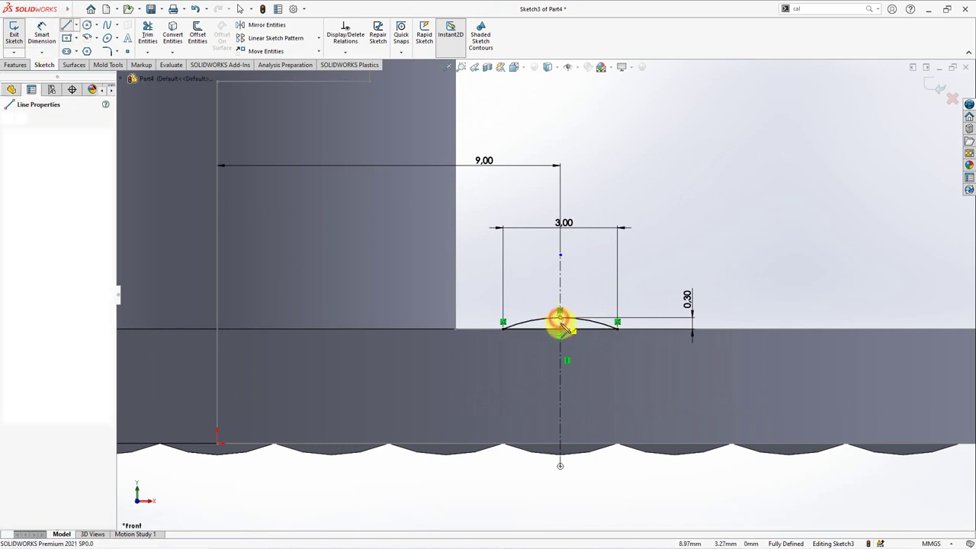
right_click(566, 328)
click(577, 344)
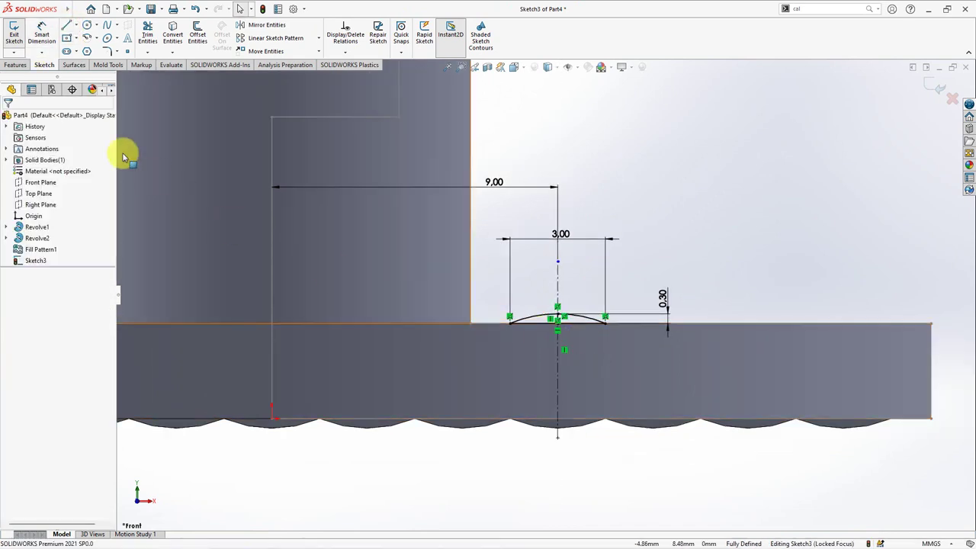
click(18, 66)
Revolve Sketch3's arc region 360° with Thin Feature off, forming a small bump on the top face
click(50, 37)
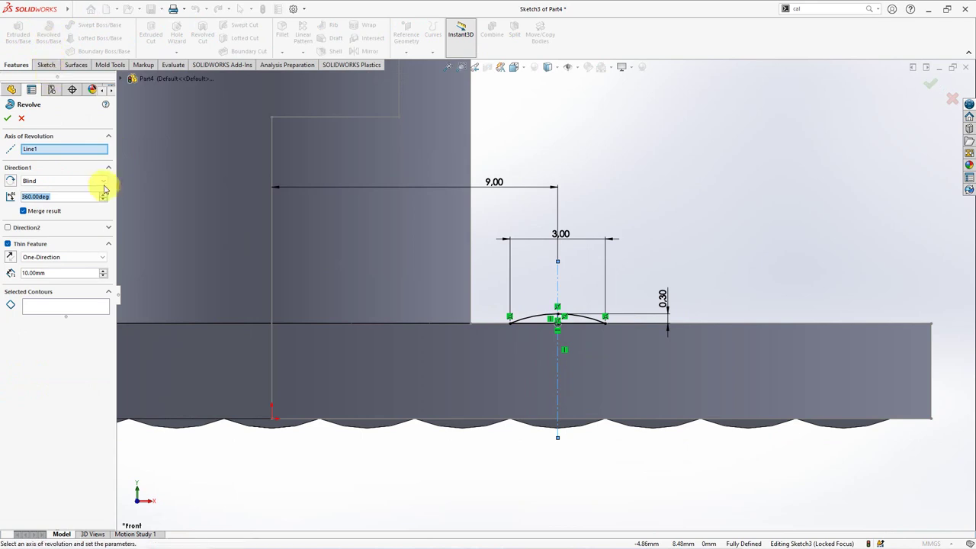
click(8, 243)
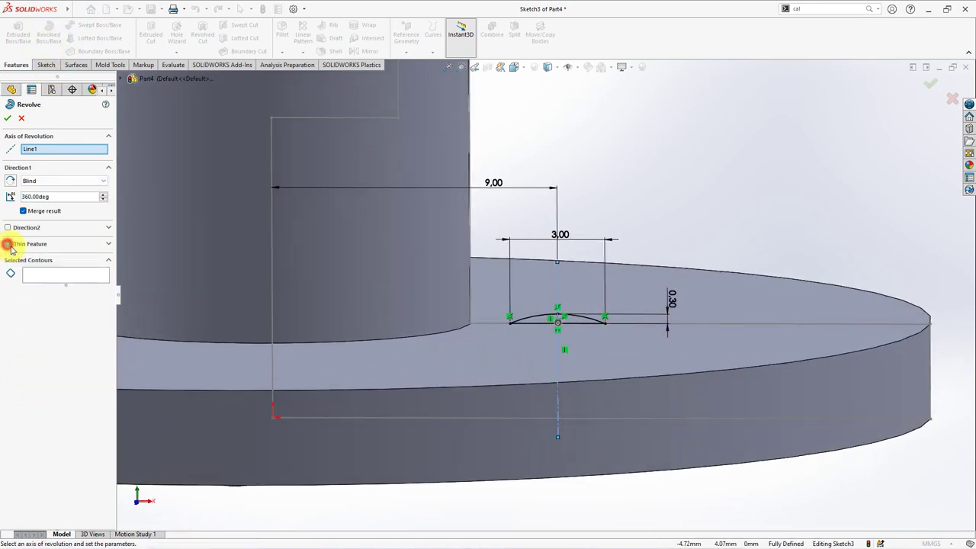
click(48, 273)
click(577, 326)
middle_drag(577, 328, 570, 344)
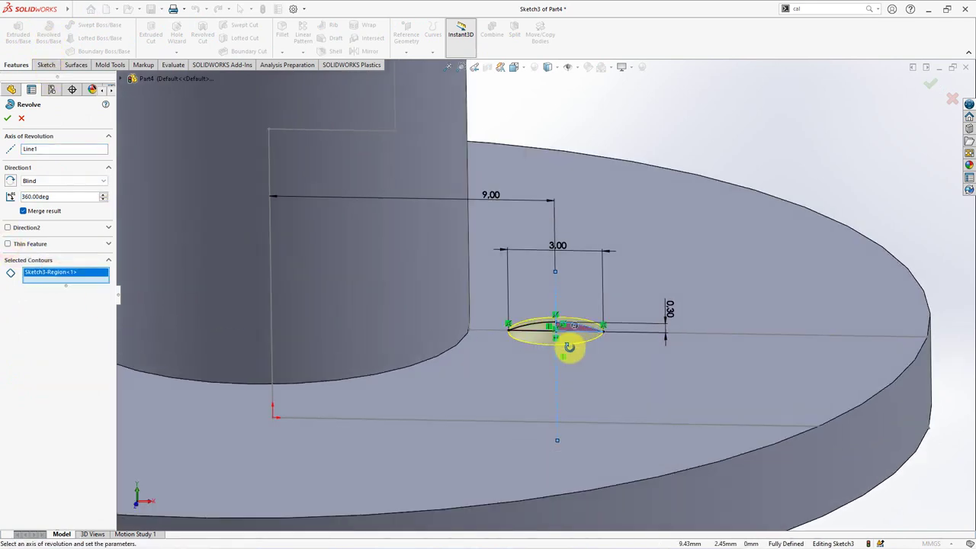
click(5, 117)
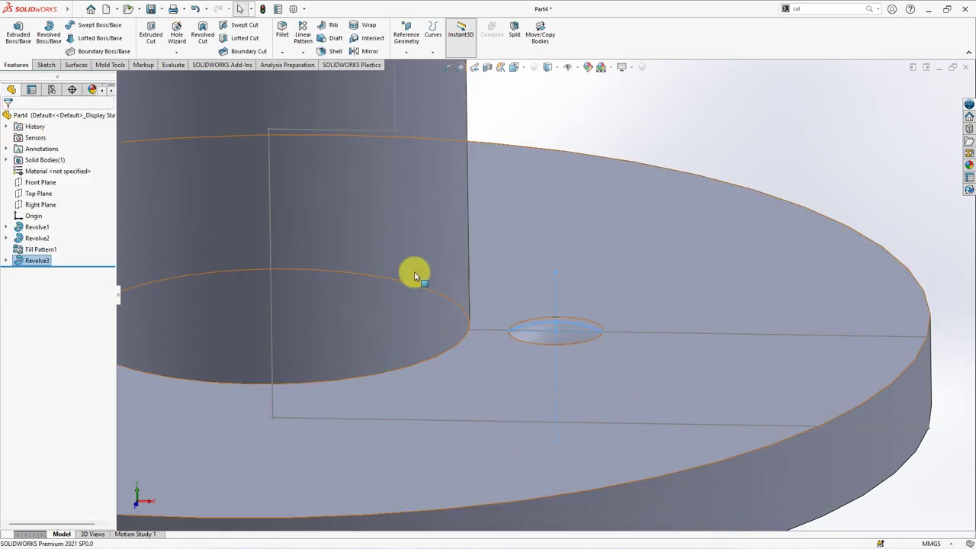
scroll(646, 183, up, 5)
scroll(640, 180, up, 2)
middle_drag(639, 178, 644, 236)
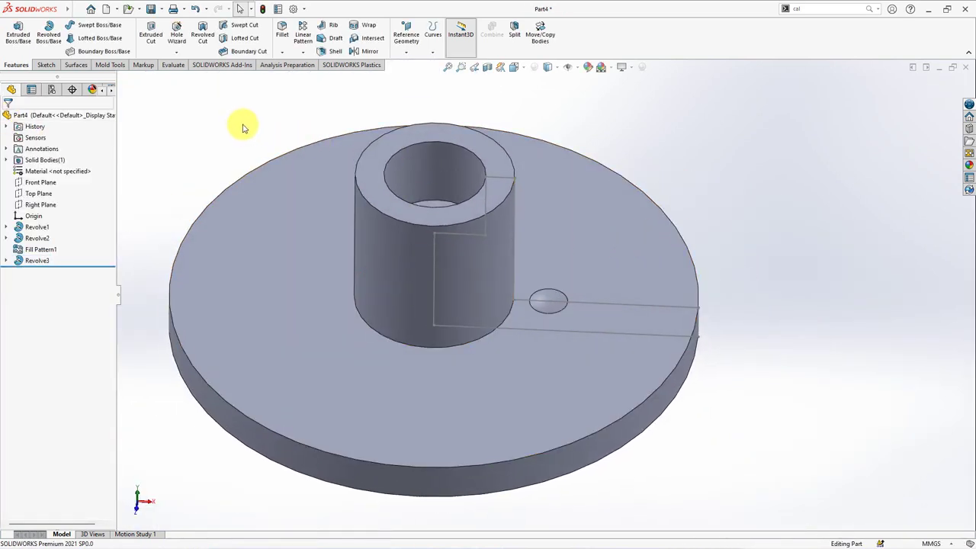
Start a Fill Pattern bounded by the disc's top face with 4.24264069 mm spacing
click(302, 51)
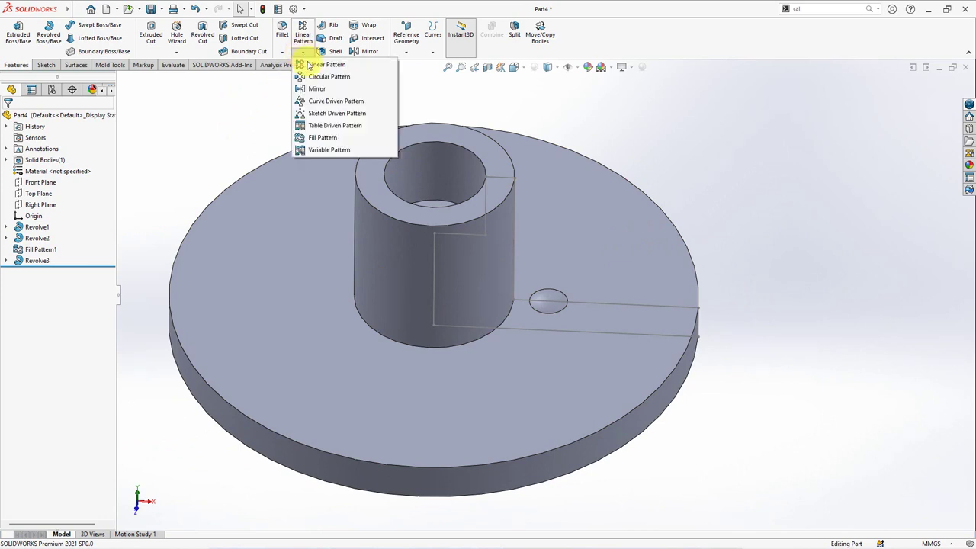
click(353, 139)
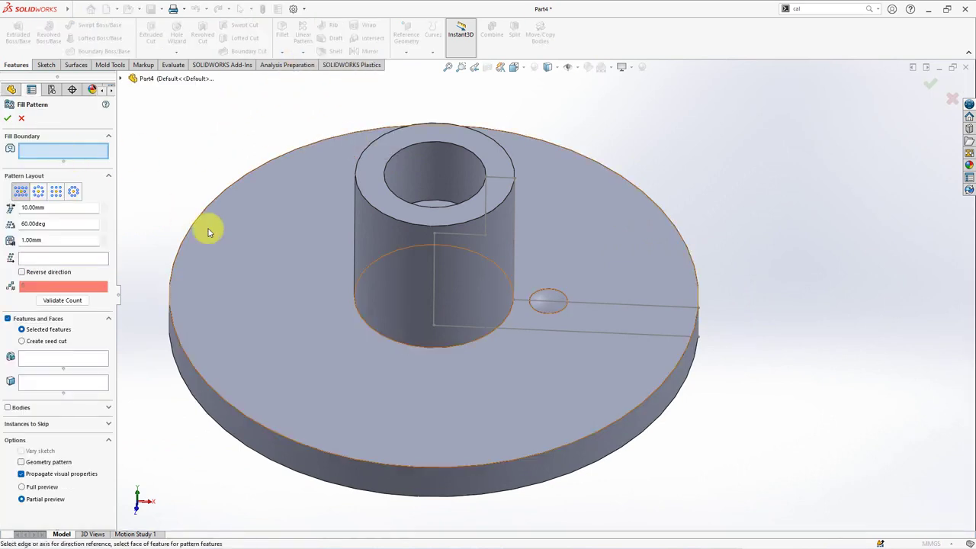
click(268, 273)
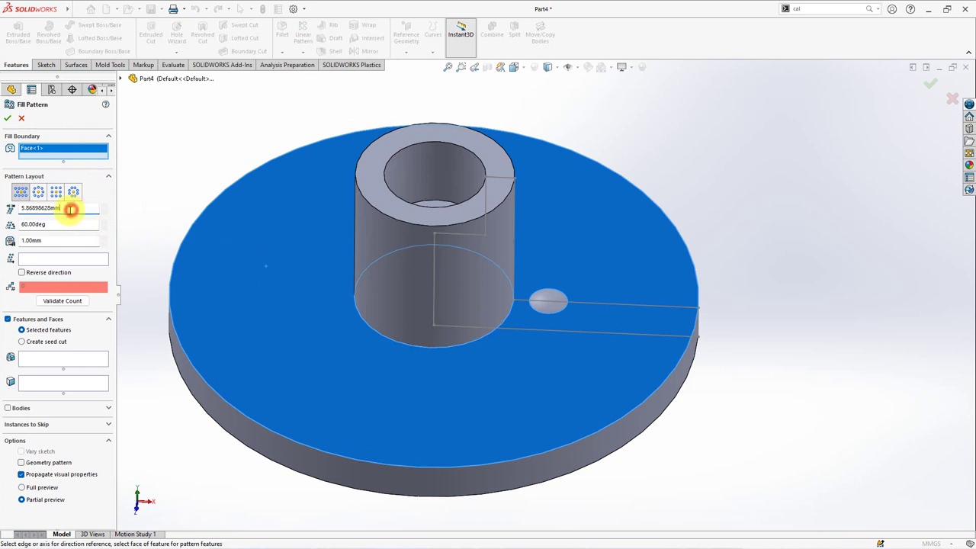
right_click(22, 207)
click(58, 254)
text(45)
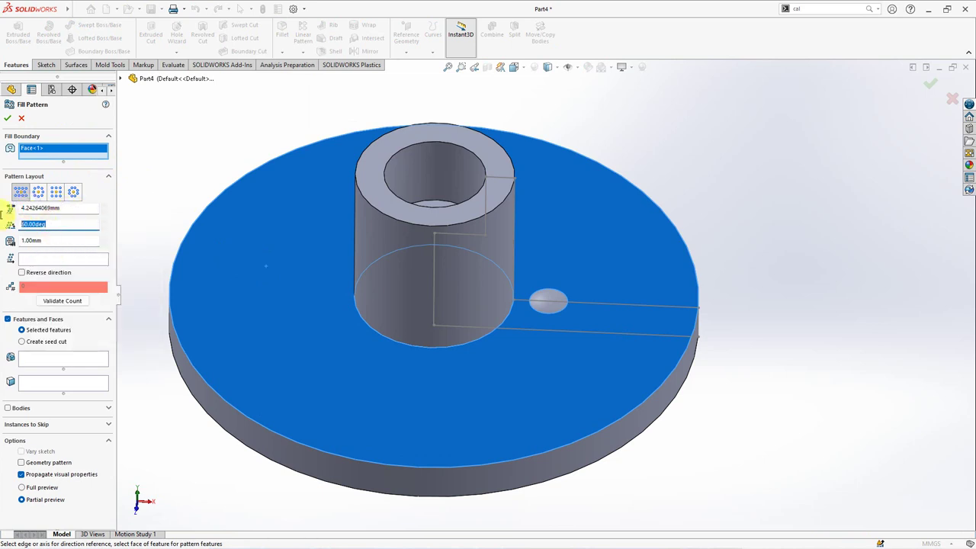
Use Line3@Sketch1 as direction, pattern Revolve3 with a 1 mm margin, and accept
click(51, 258)
click(584, 303)
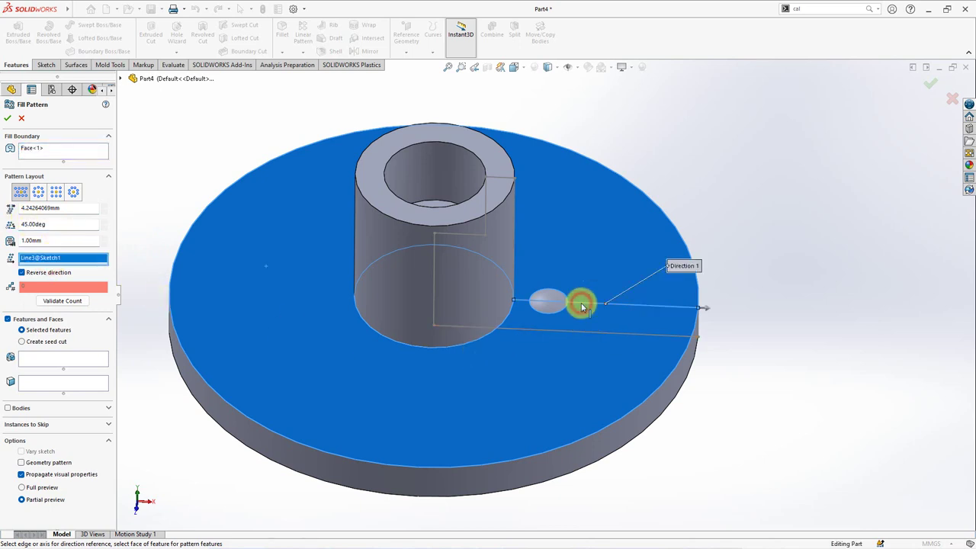
click(53, 362)
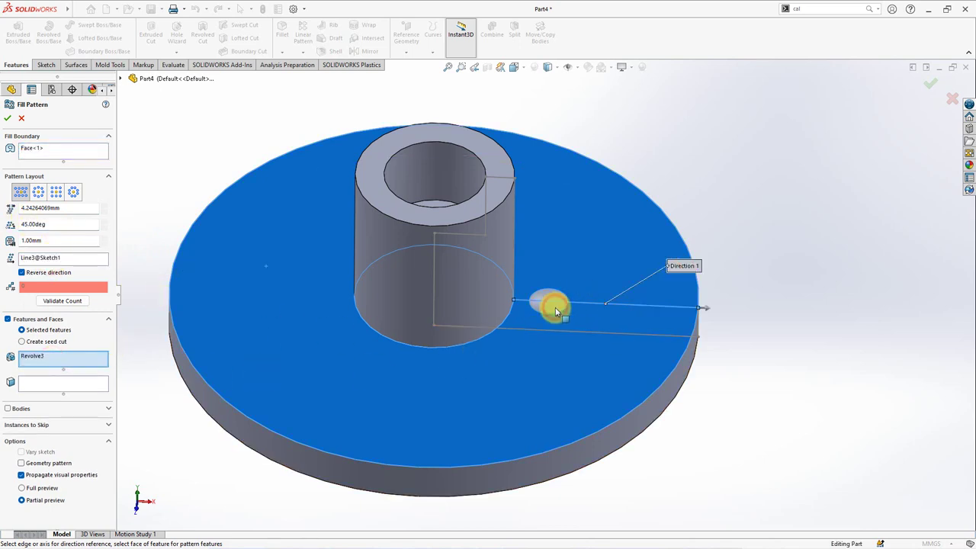
click(412, 309)
mouse_move(412, 309)
middle_down()
mouse_move(421, 424)
mouse_move(429, 344)
middle_up()
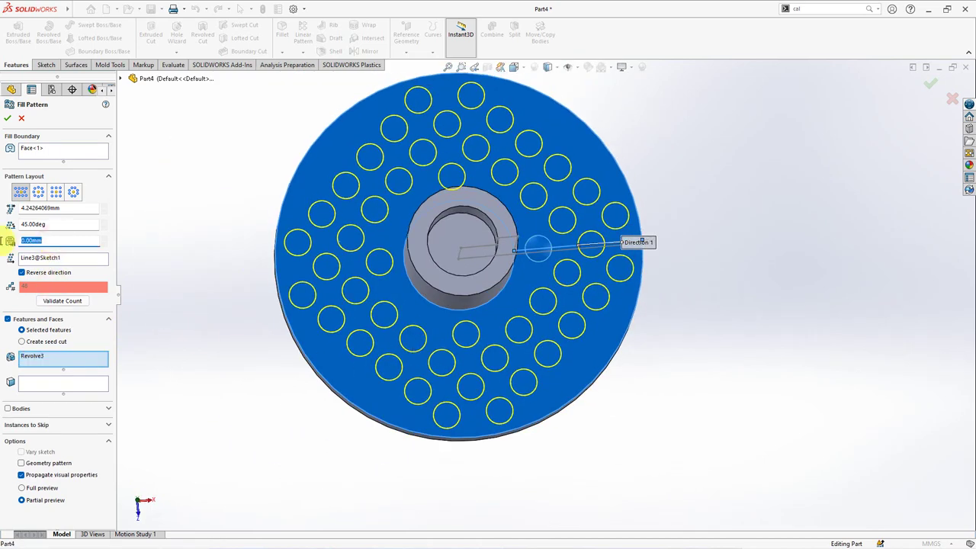
key(Tab)
text(1)
key(Return)
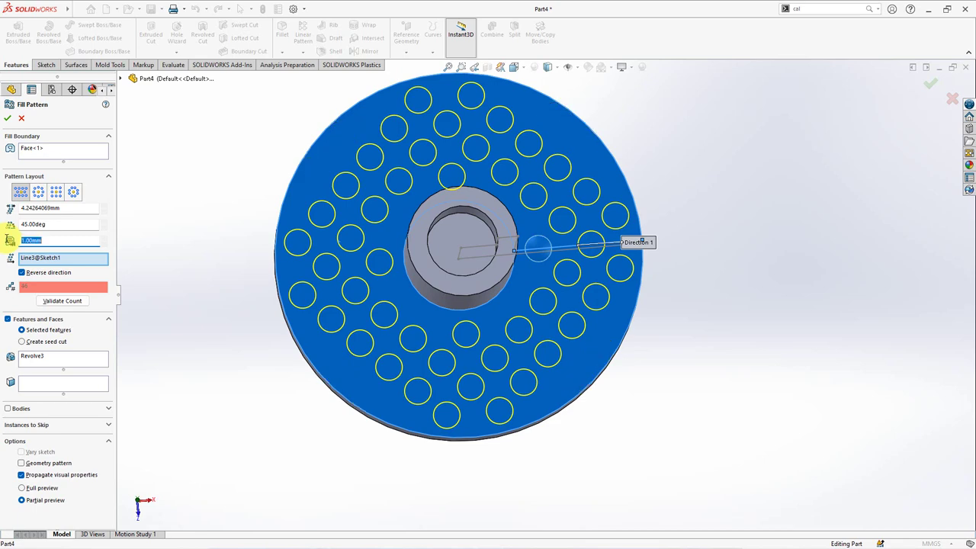
middle_drag(160, 323, 122, 224)
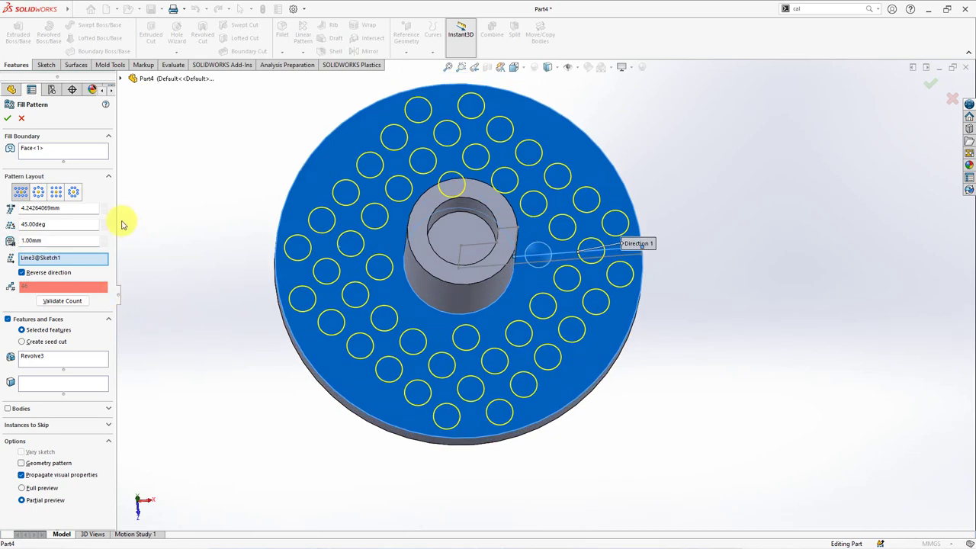
click(8, 118)
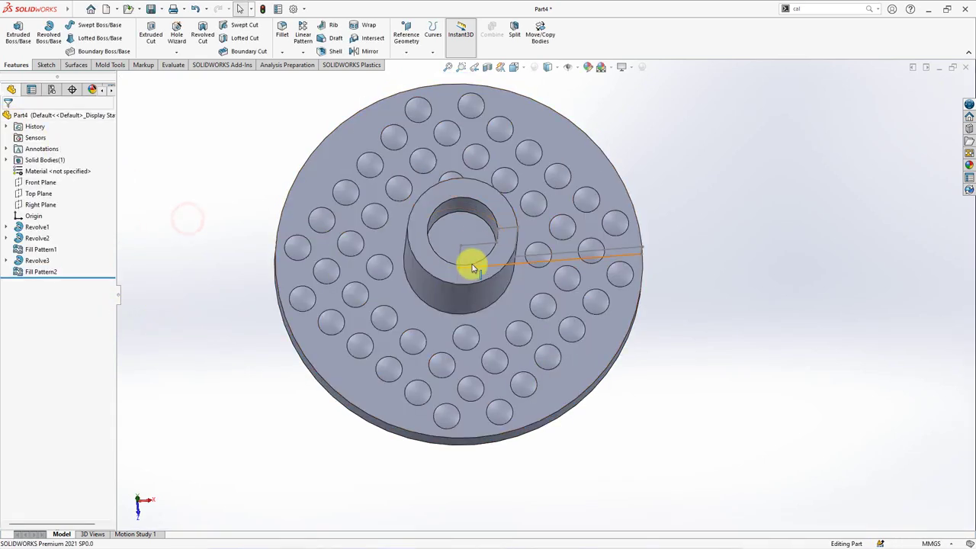
click(473, 245)
middle_drag(688, 386, 683, 345)
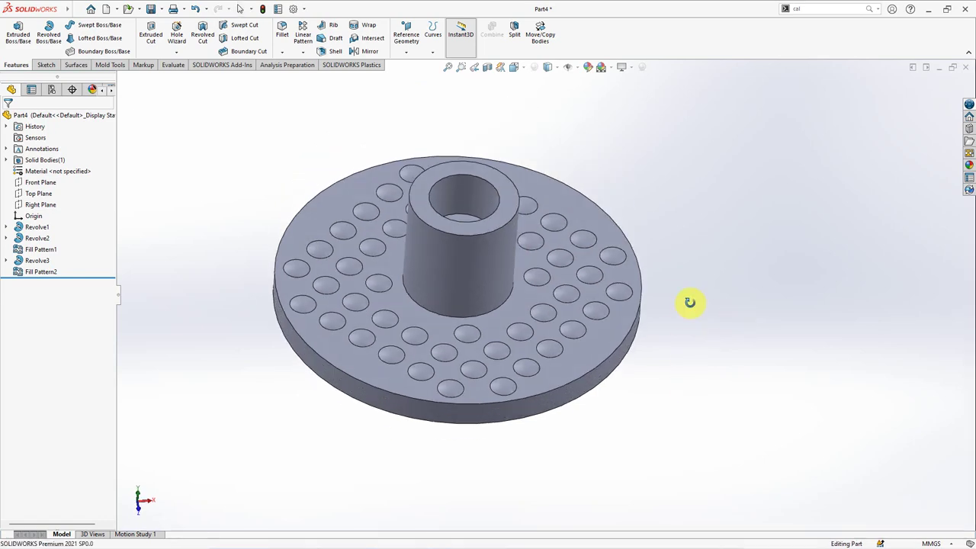